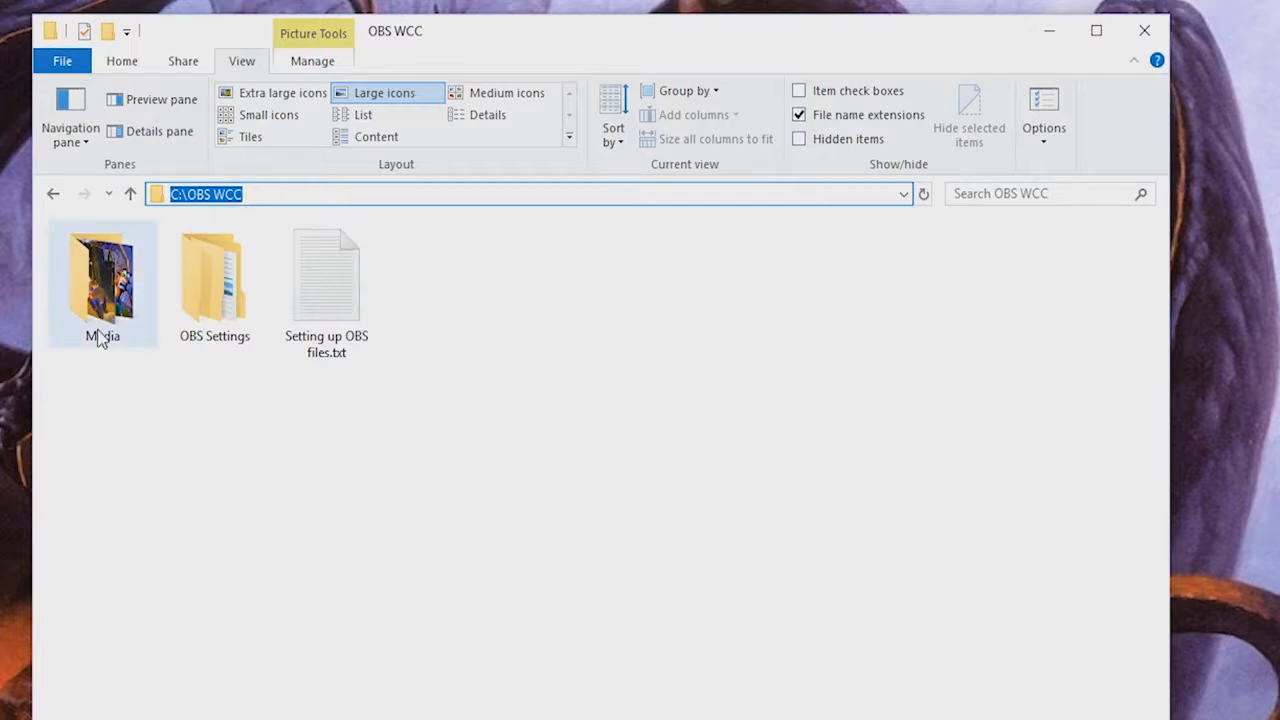
Install the crash-a-like.ttf font from the crash_a_like folder inside C:\OBS WCC\Media
click(210, 508)
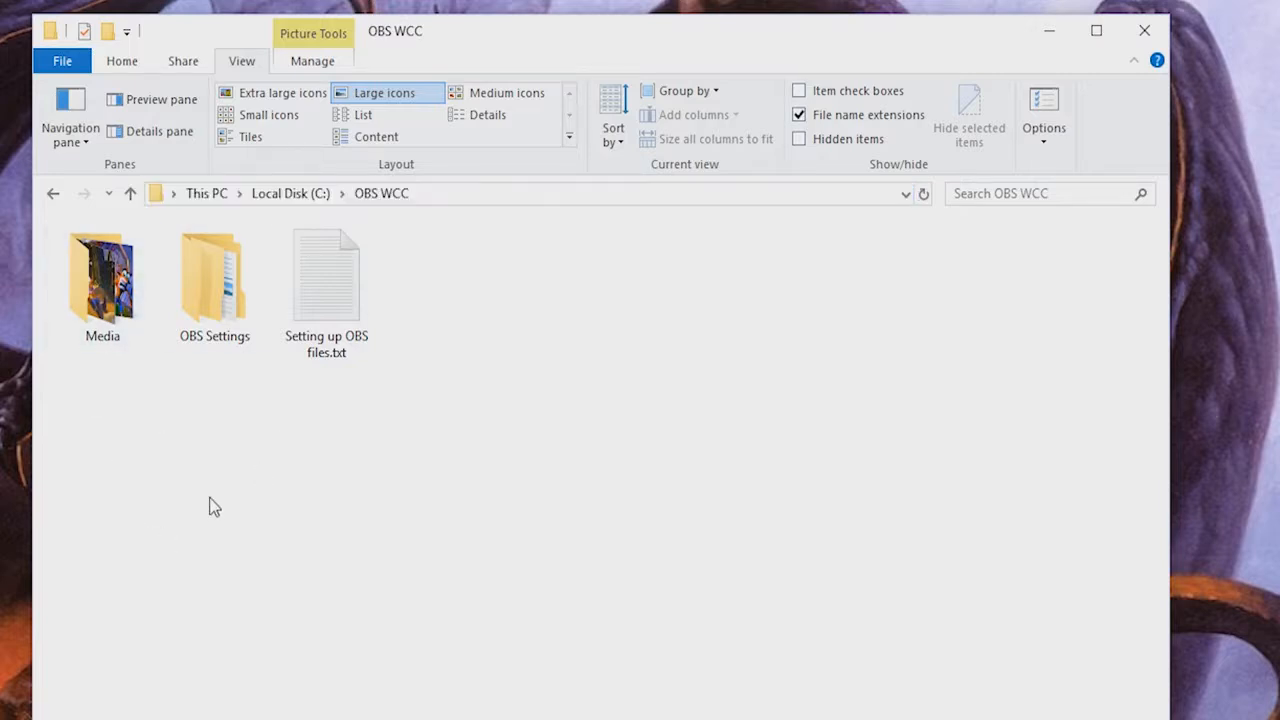
double_click(99, 300)
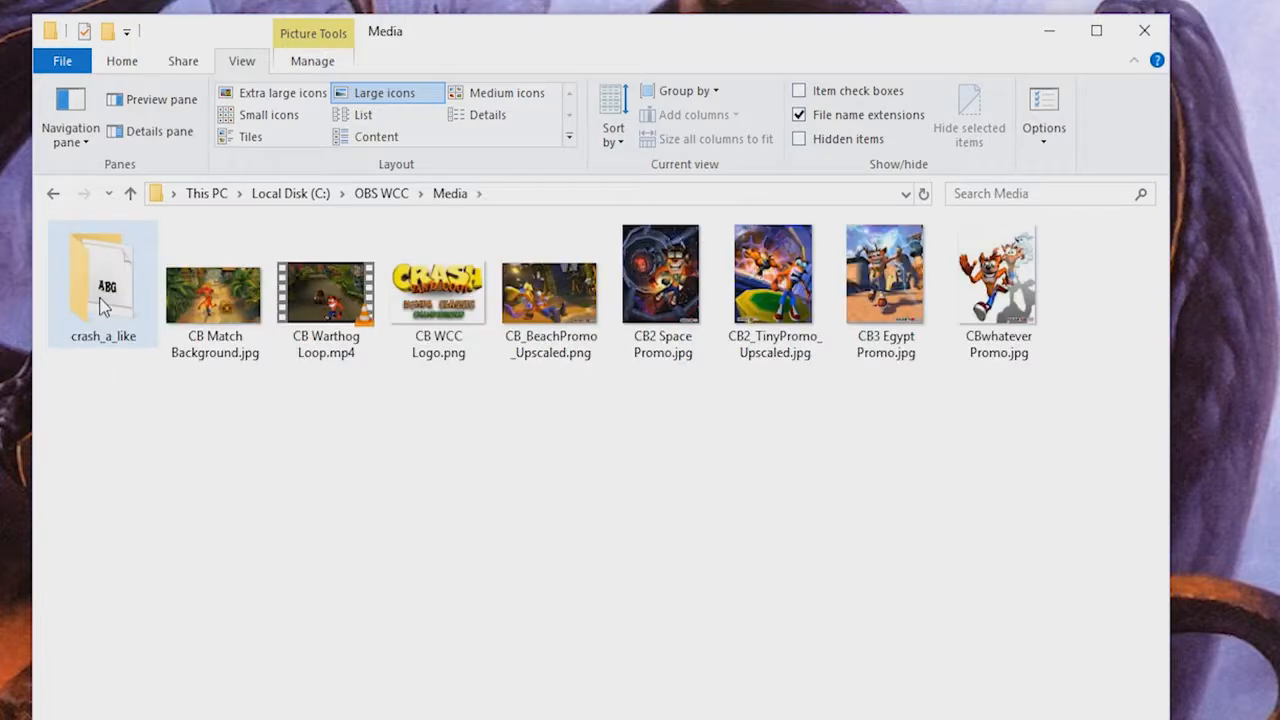
double_click(103, 302)
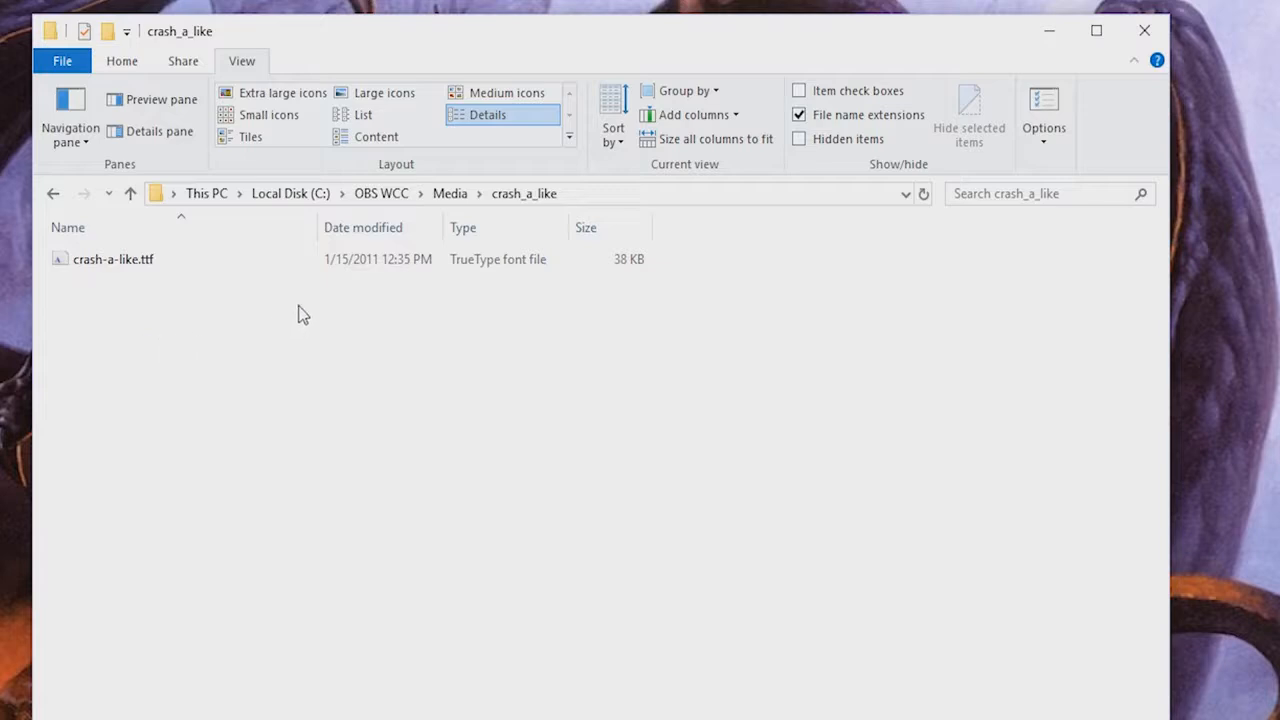
click(123, 268)
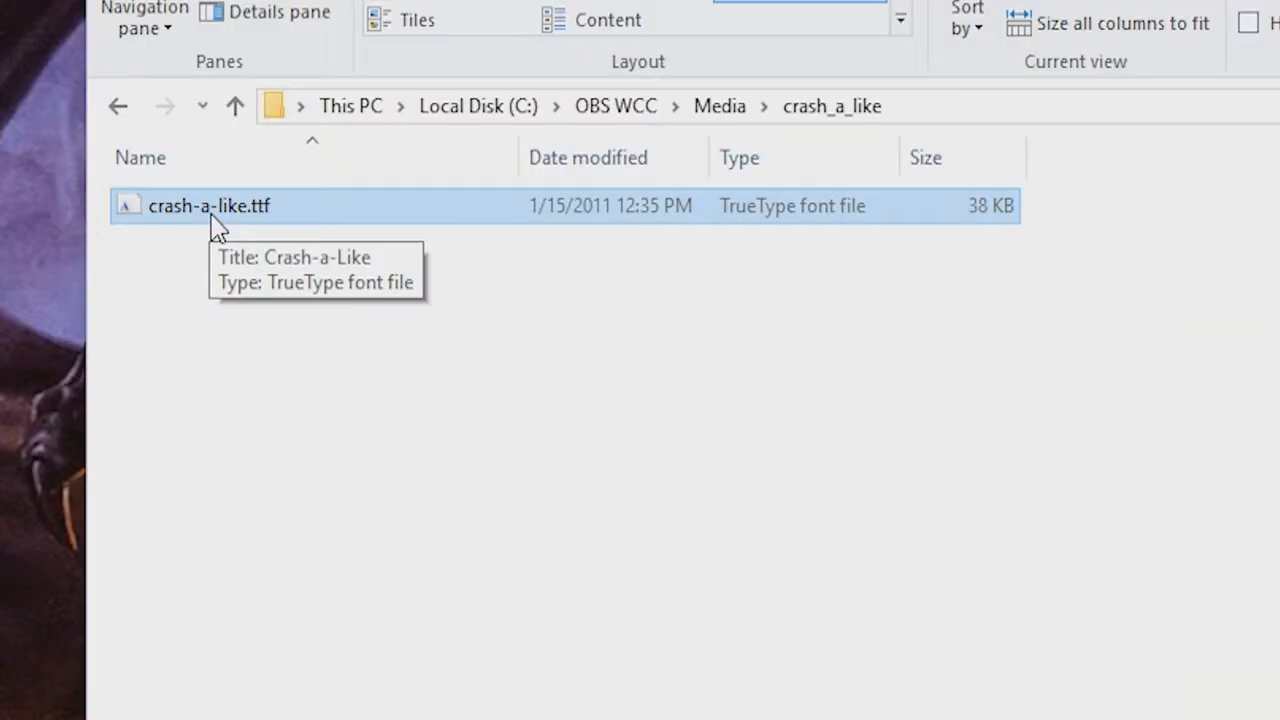
right_click(122, 268)
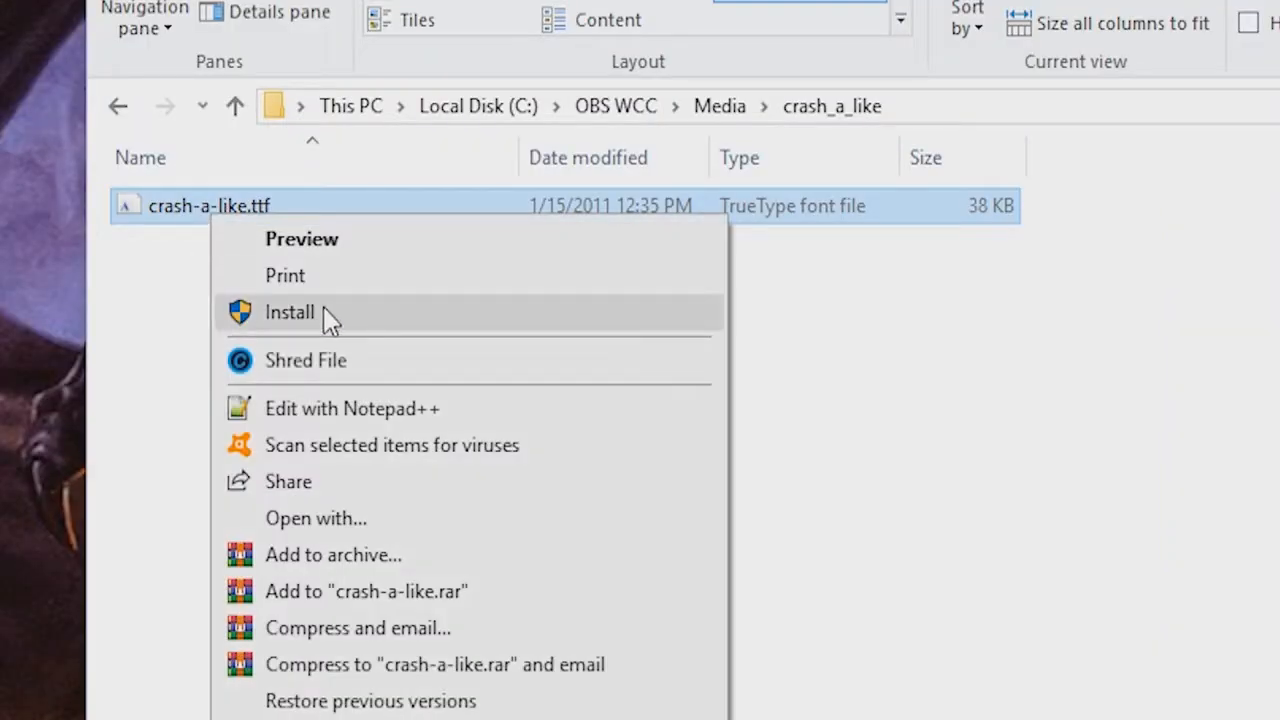
click(256, 320)
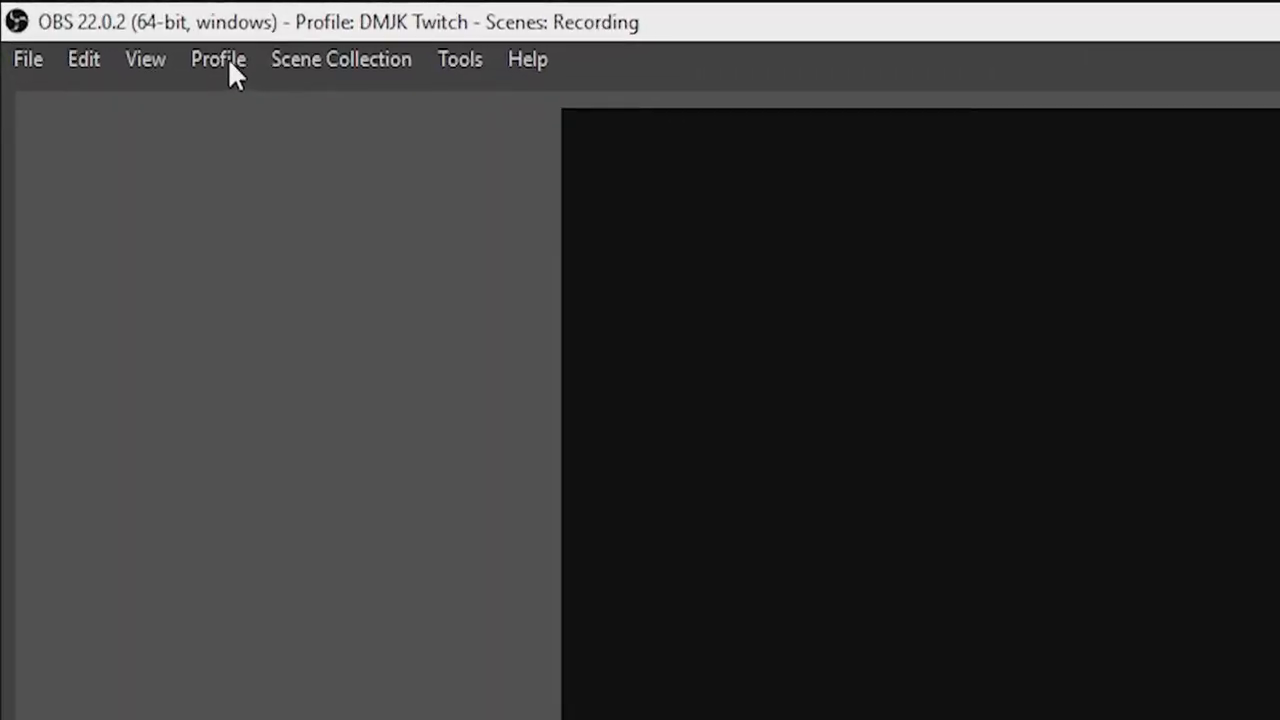
In OBS, import the WCC_Twitch_Stream profile folder from OBS WCC\OBS Settings\Profile and switch to the WCC Twitch Stream profile
click(228, 58)
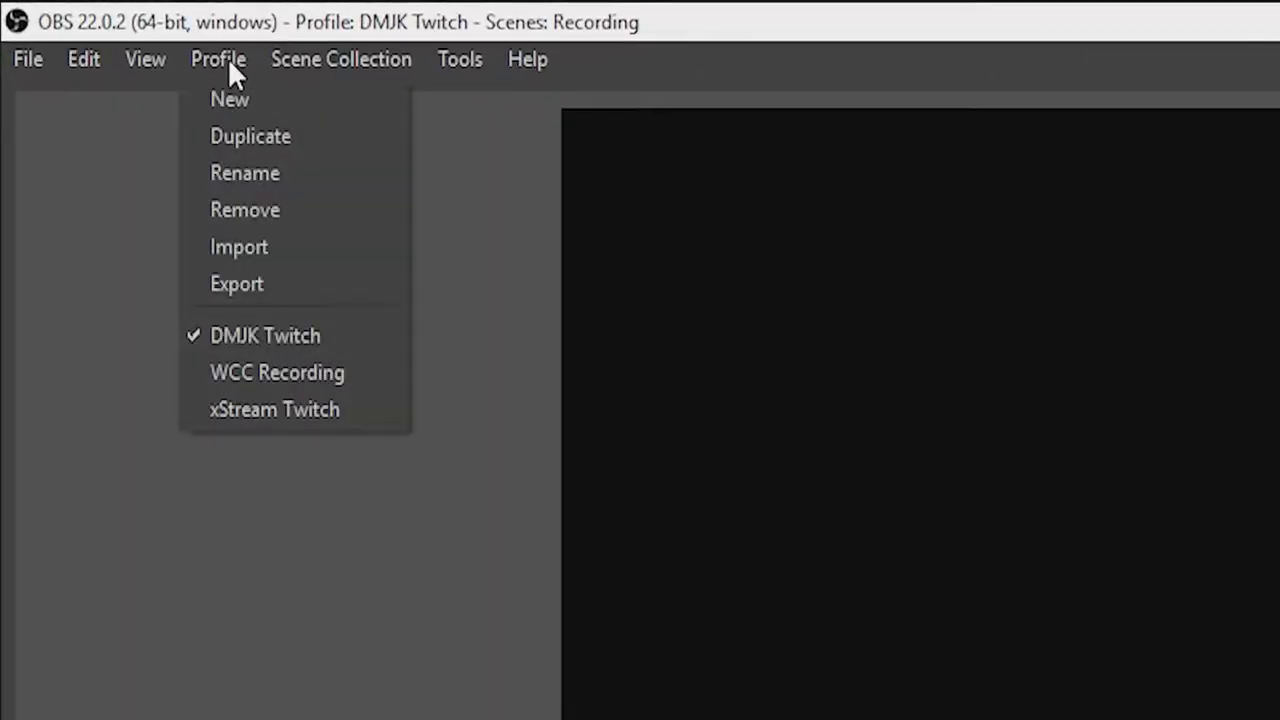
click(244, 248)
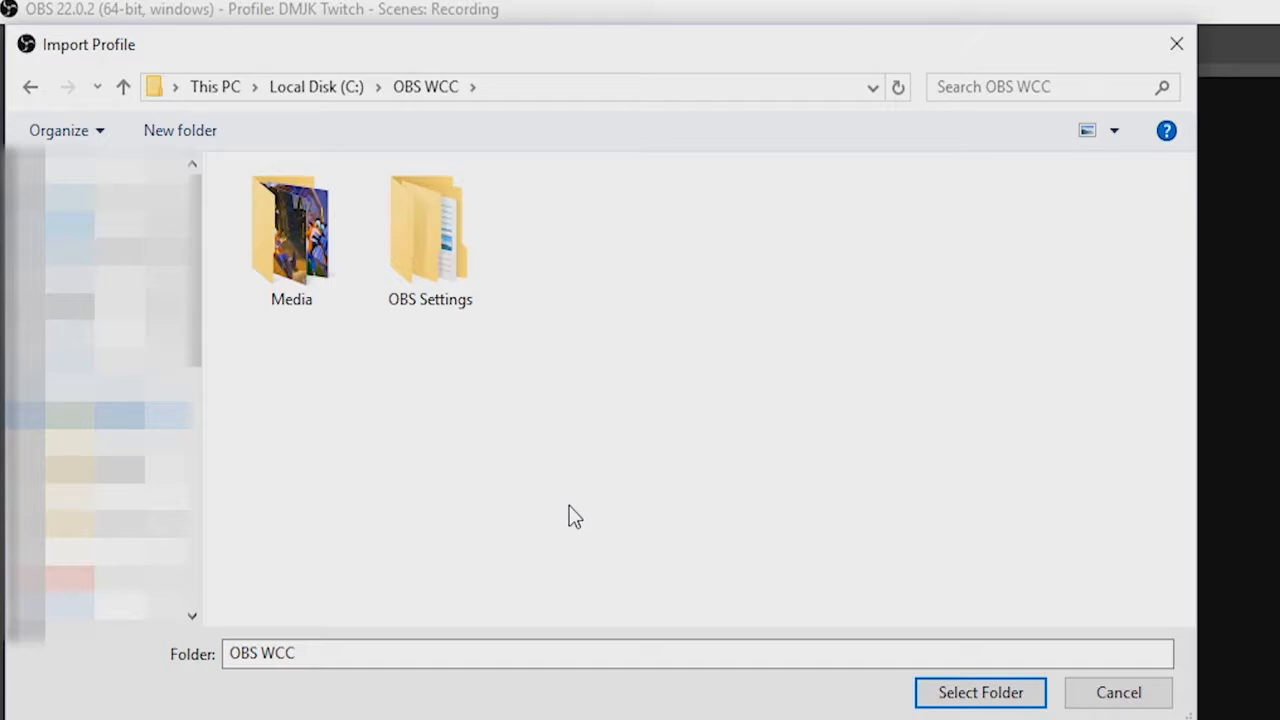
double_click(445, 233)
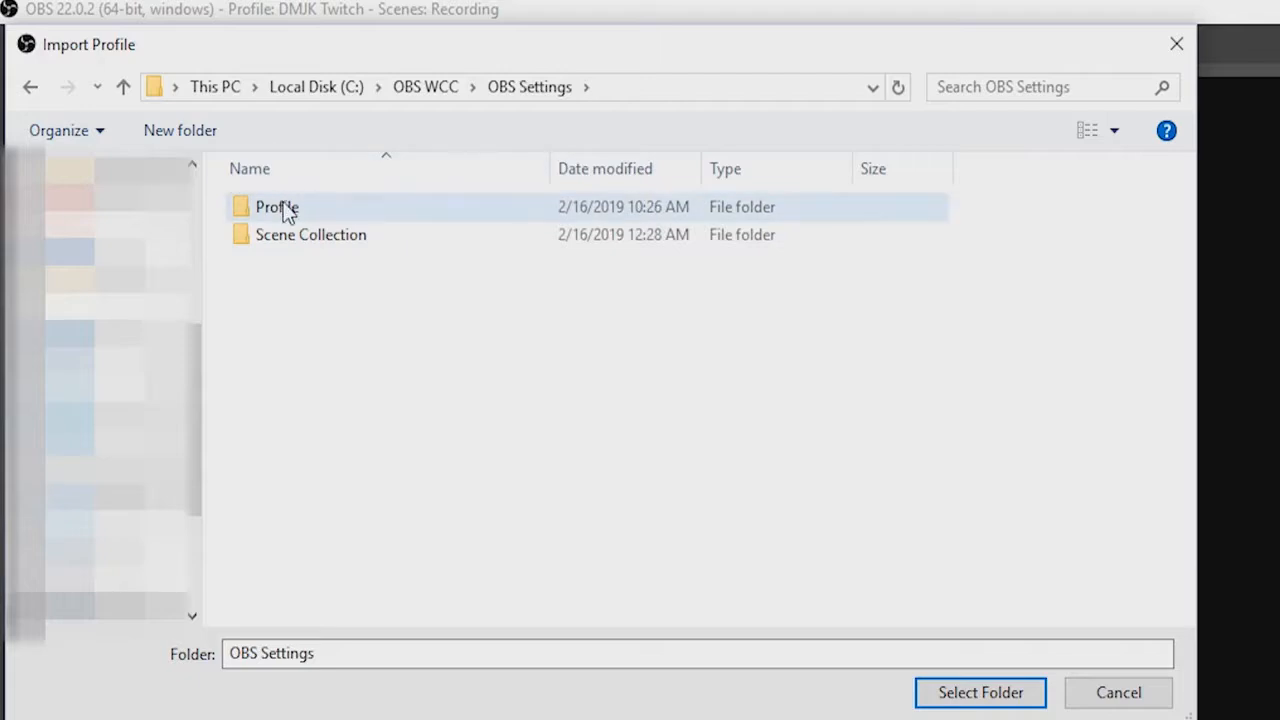
double_click(277, 207)
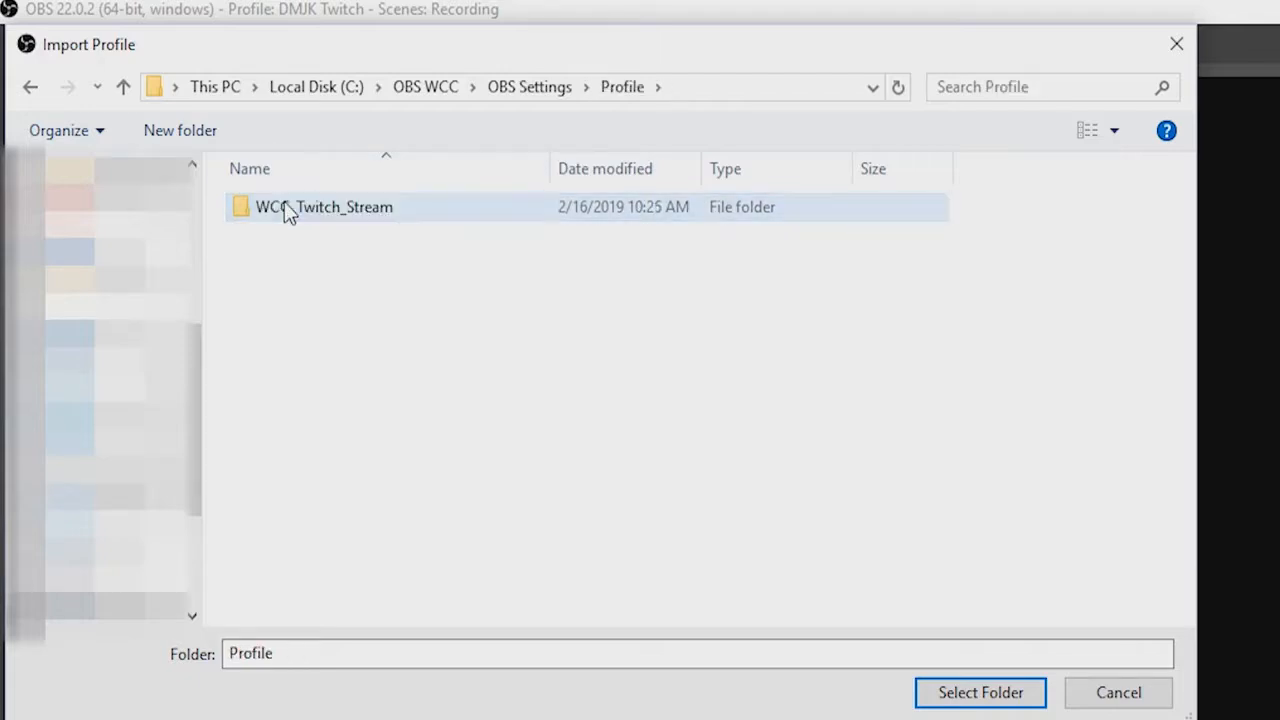
click(284, 205)
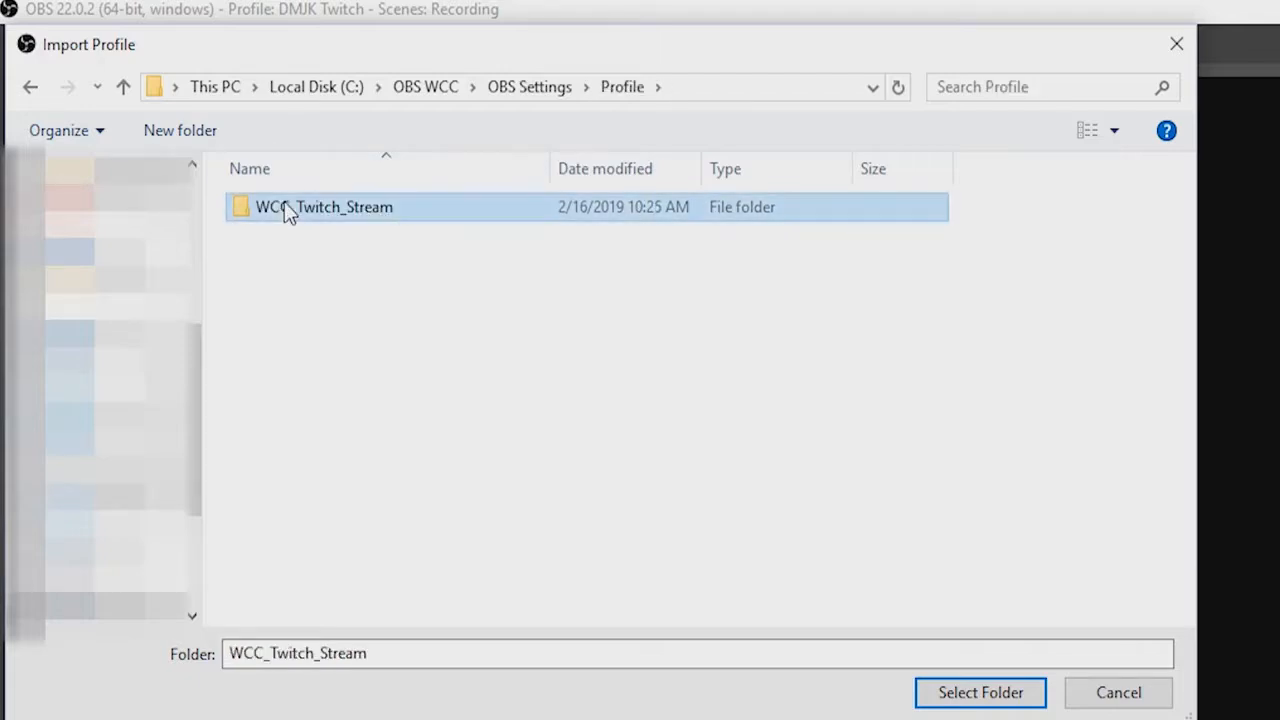
click(963, 694)
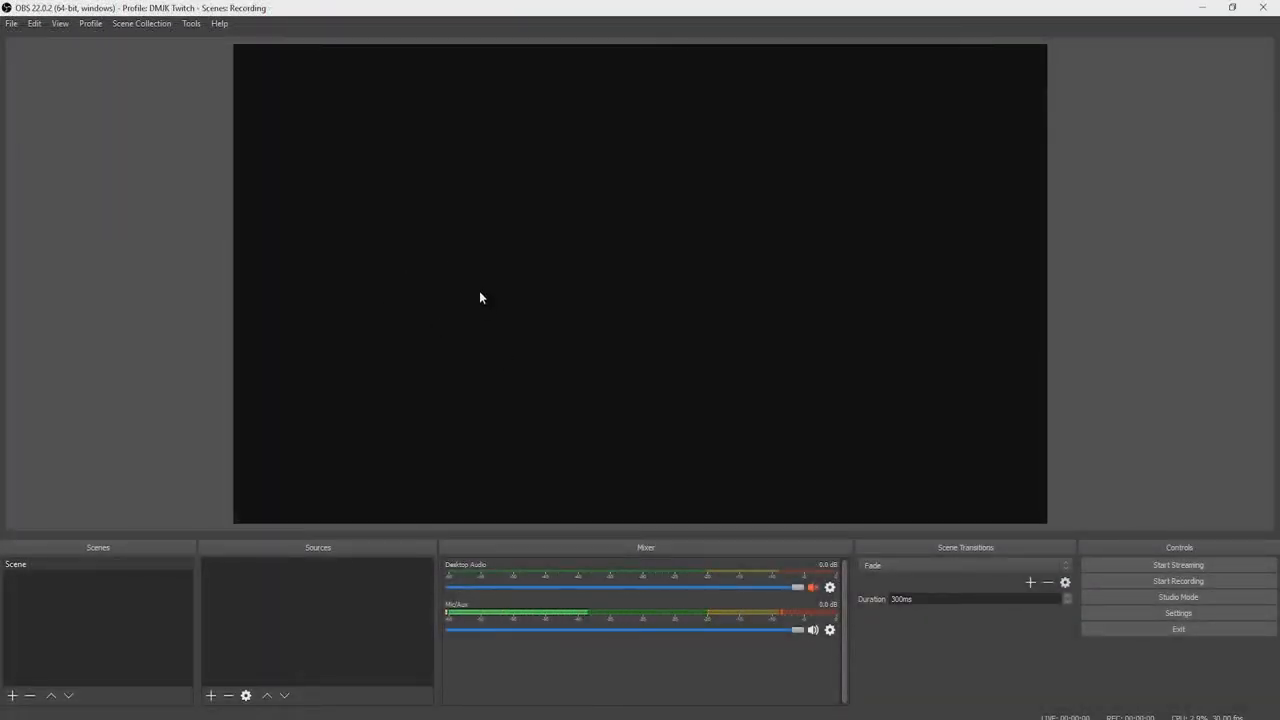
click(93, 28)
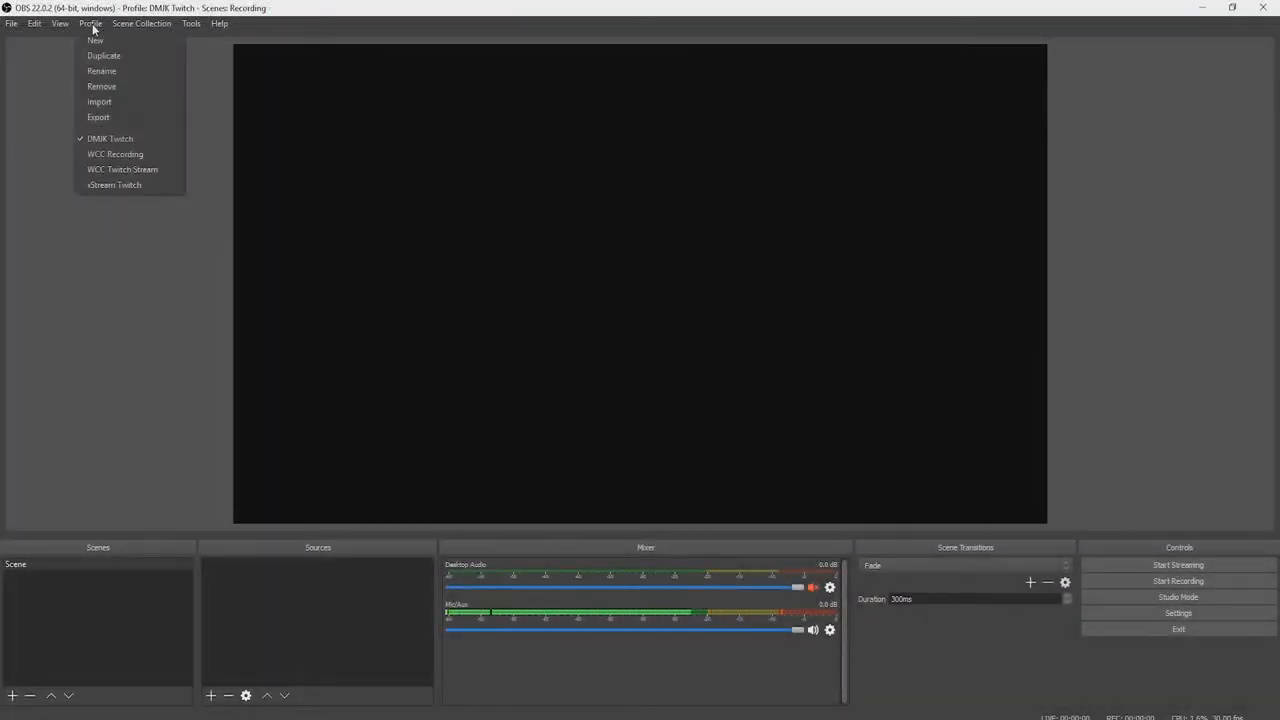
click(136, 170)
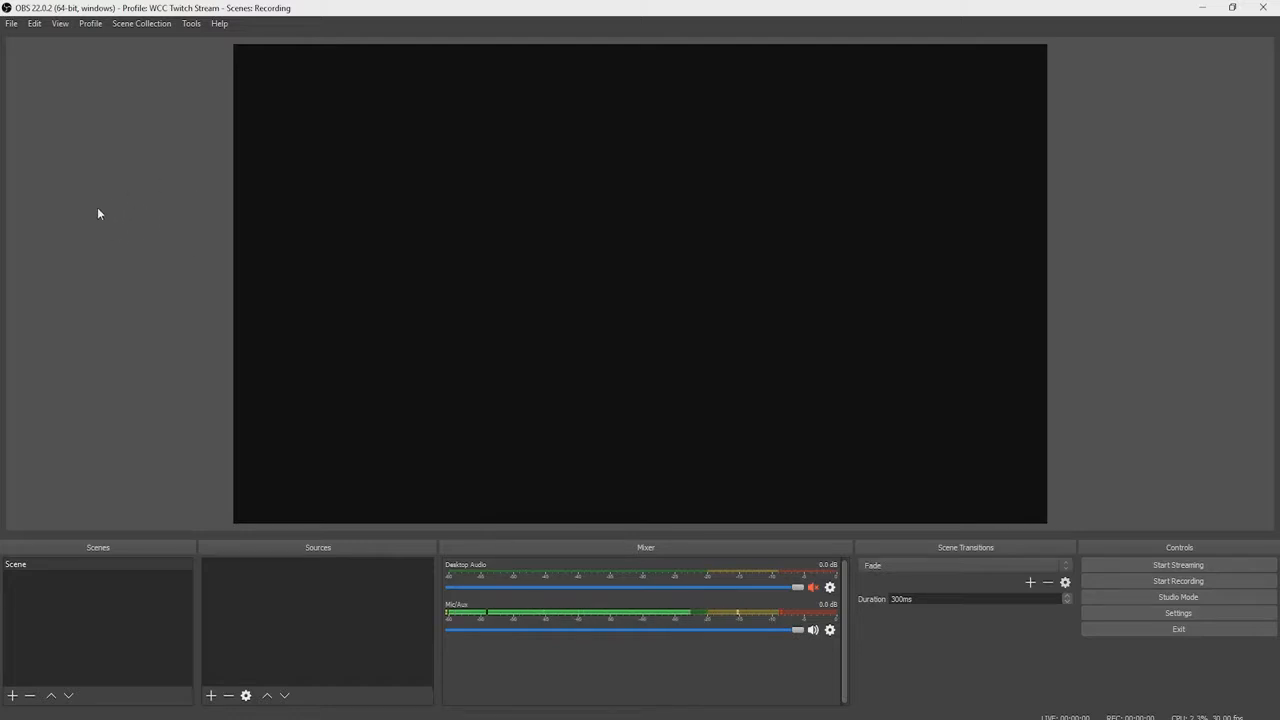
Review the profile's stream service and streaming output settings, including the available encoders, and close the settings without saving
click(1124, 612)
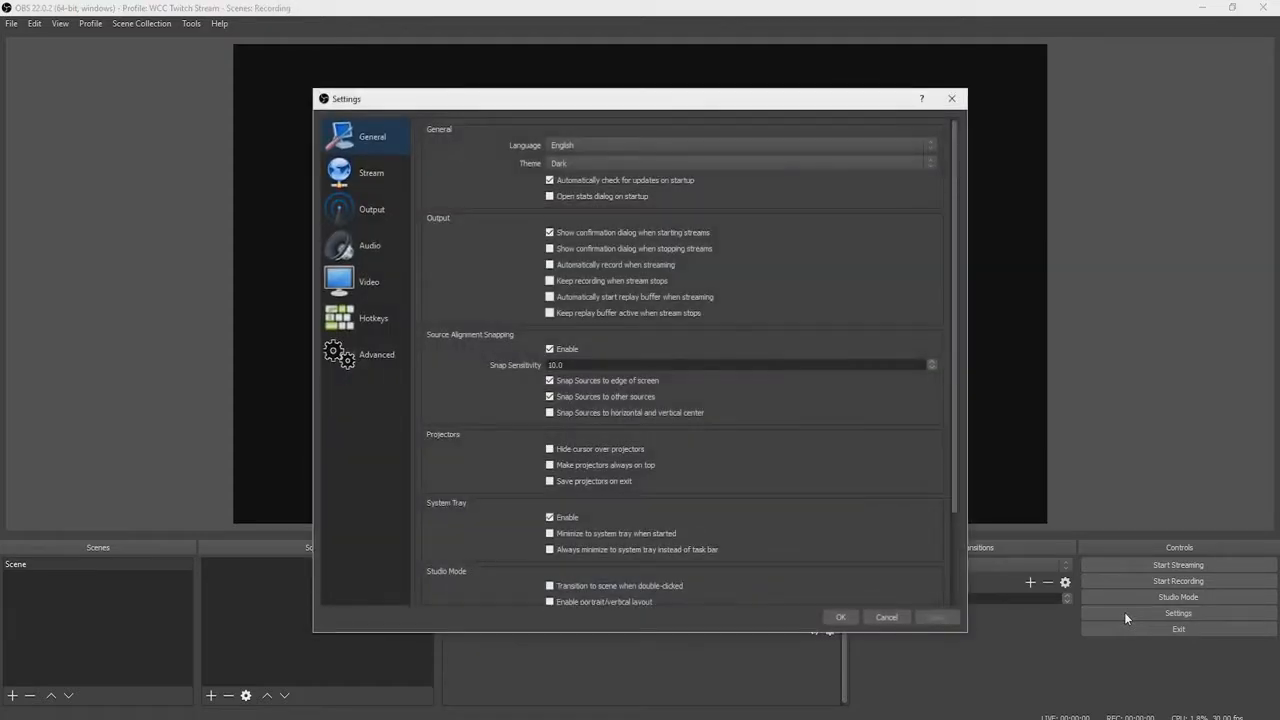
click(362, 175)
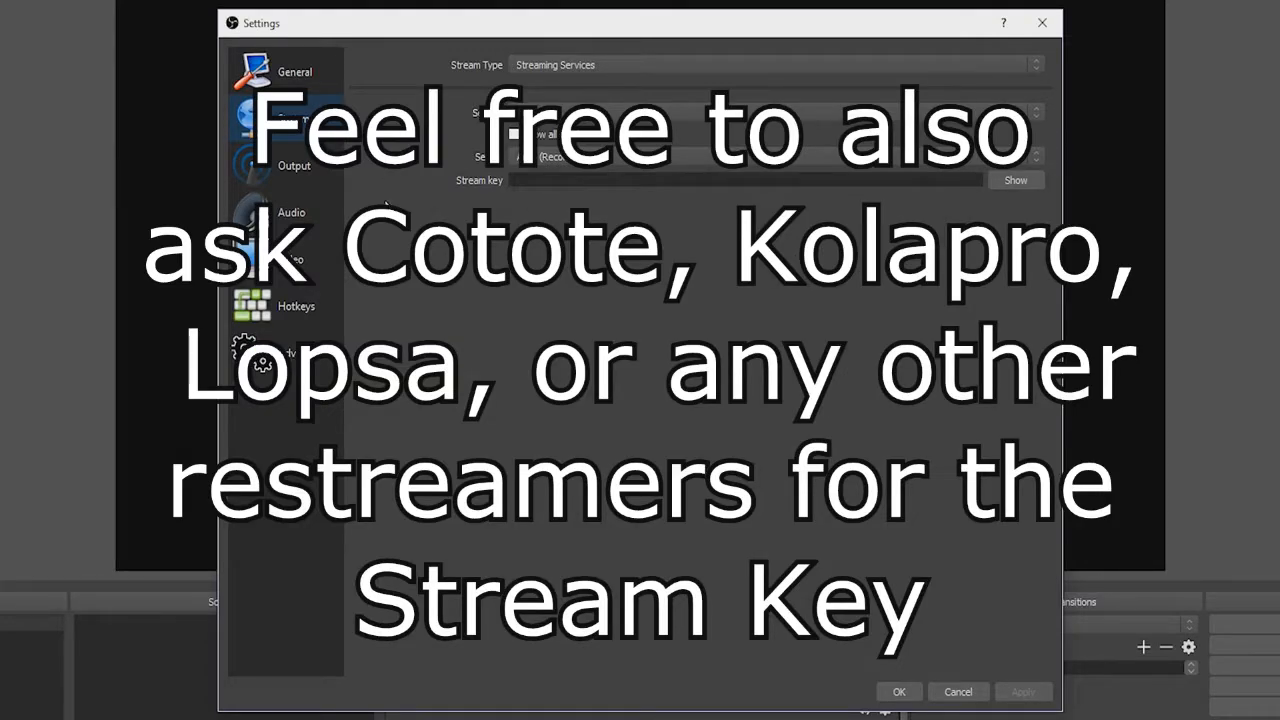
click(277, 162)
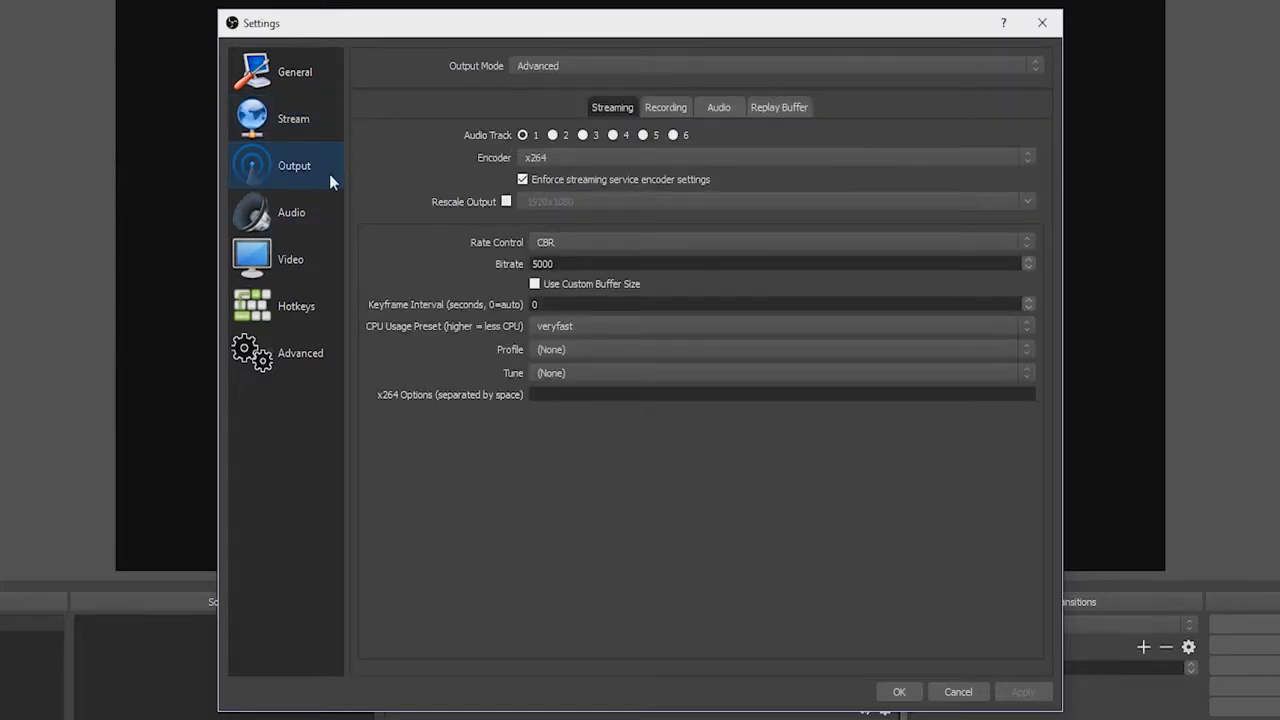
click(553, 161)
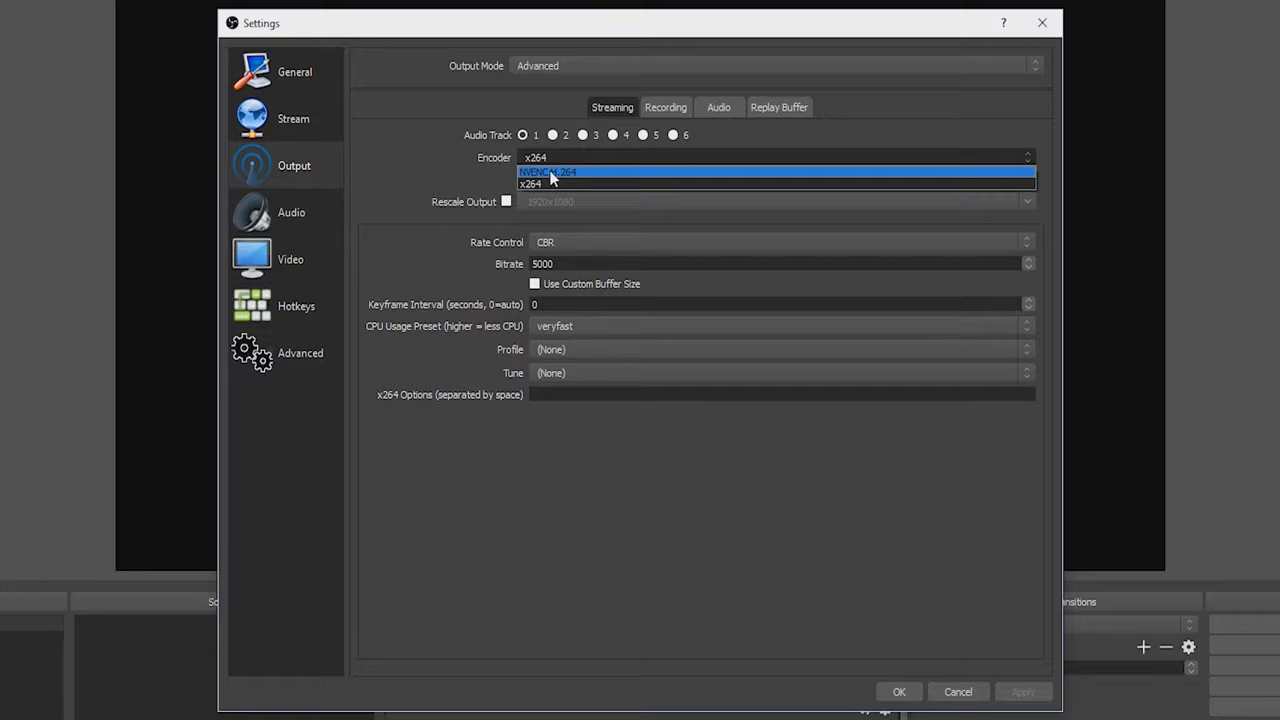
click(541, 184)
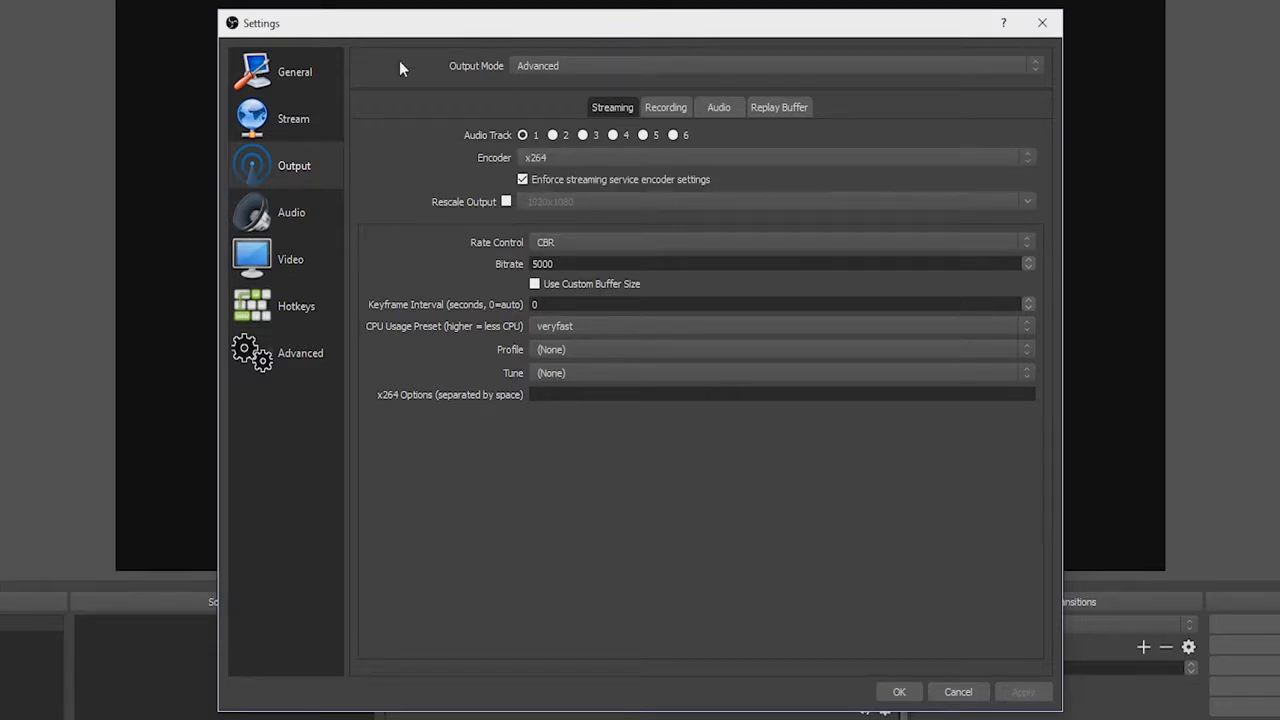
click(286, 178)
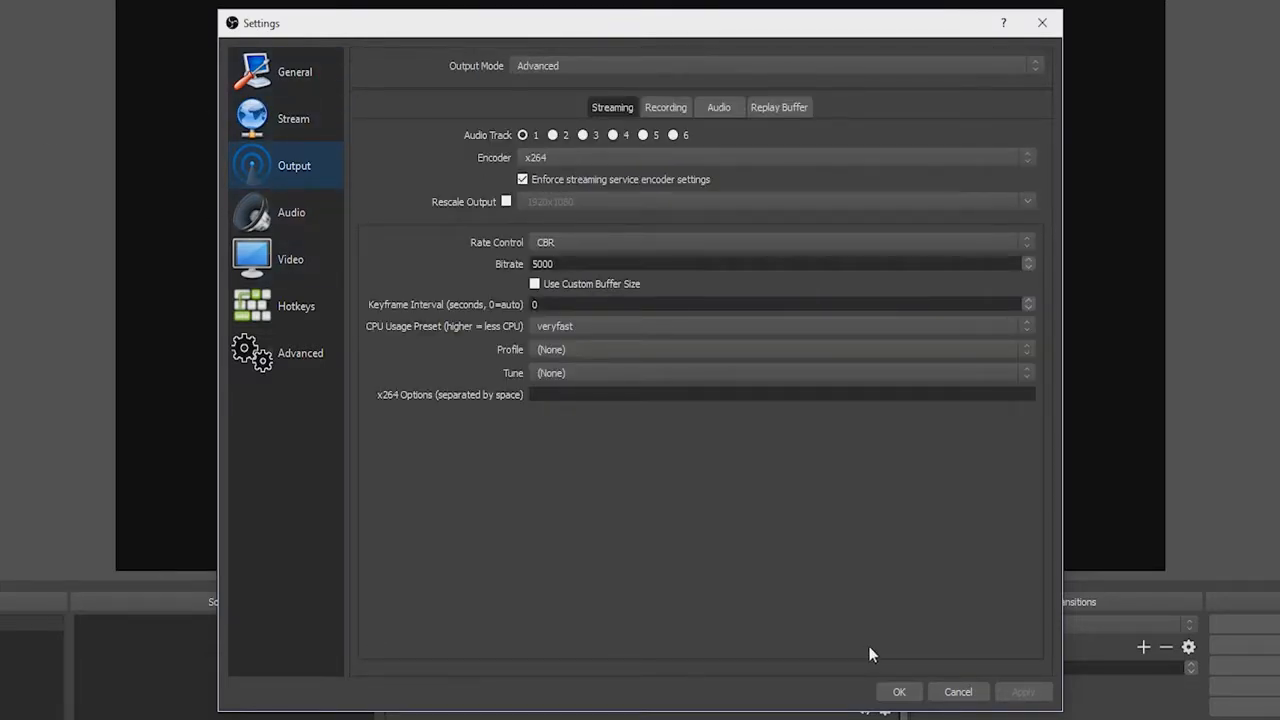
click(962, 693)
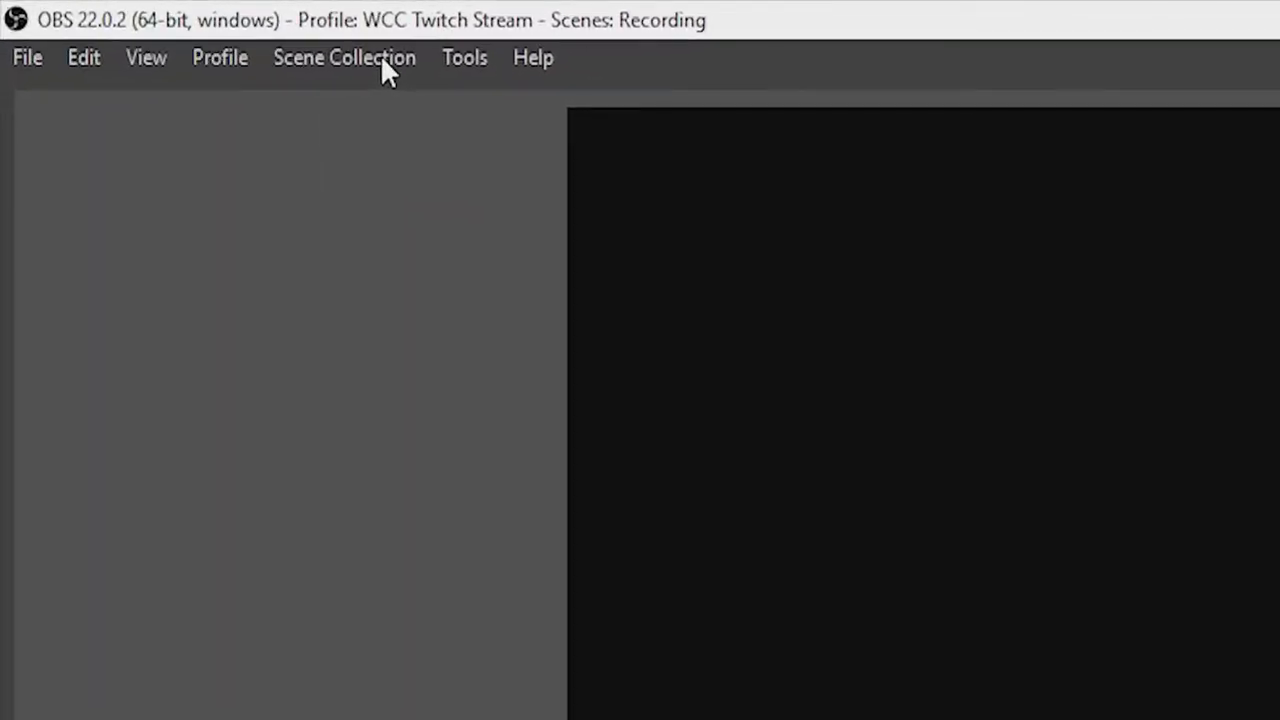
Import WCC_Scenes_Basic.json from OBS Settings\Scene Collection and switch to the WCC Scenes Basic collection
click(340, 52)
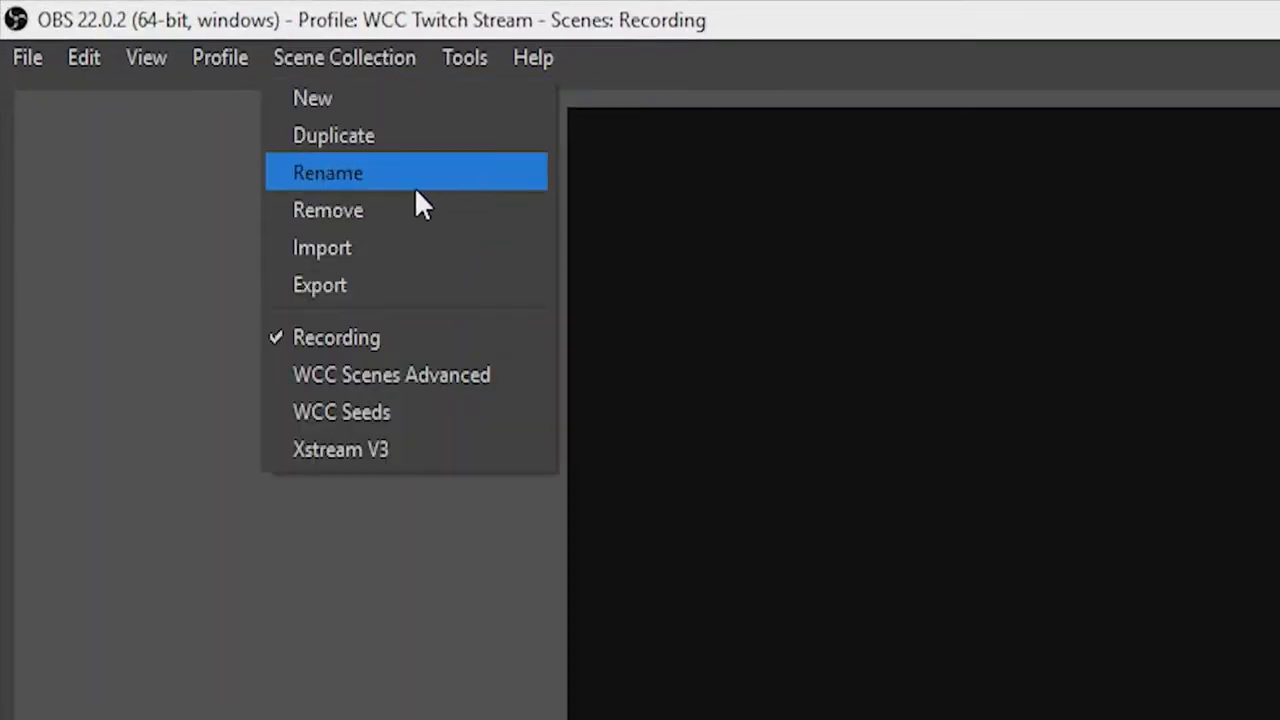
click(343, 252)
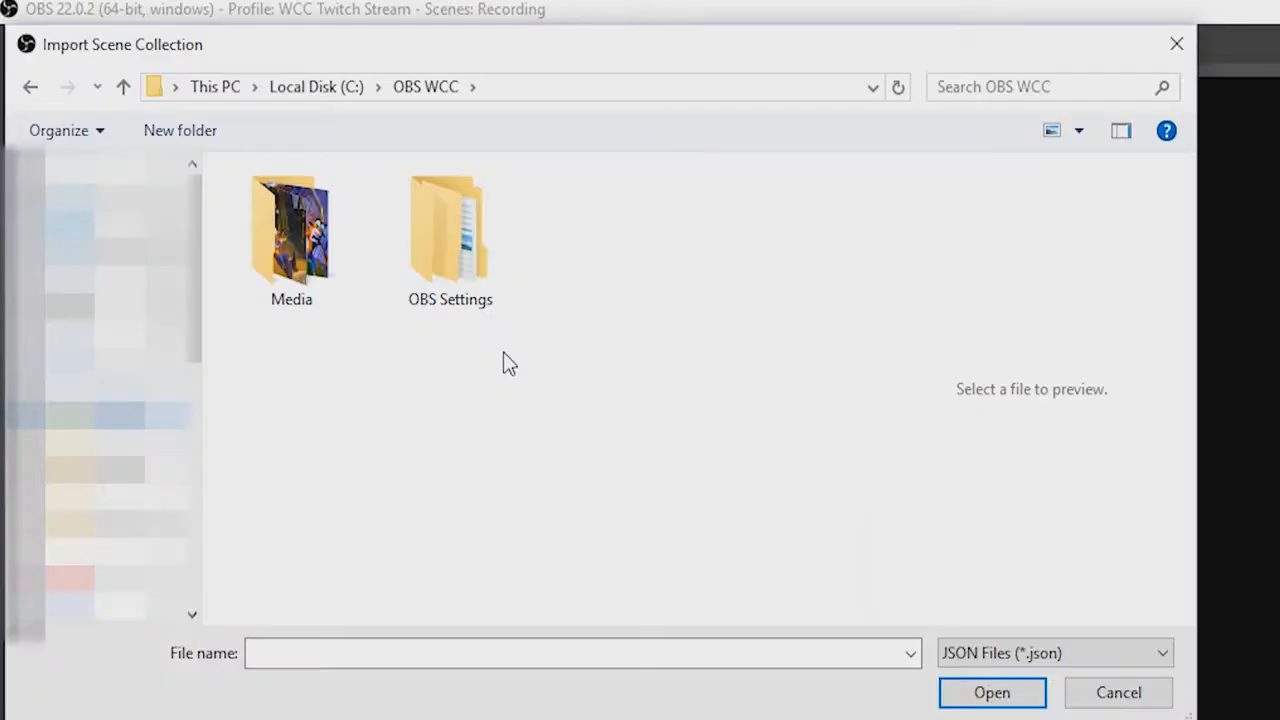
double_click(459, 228)
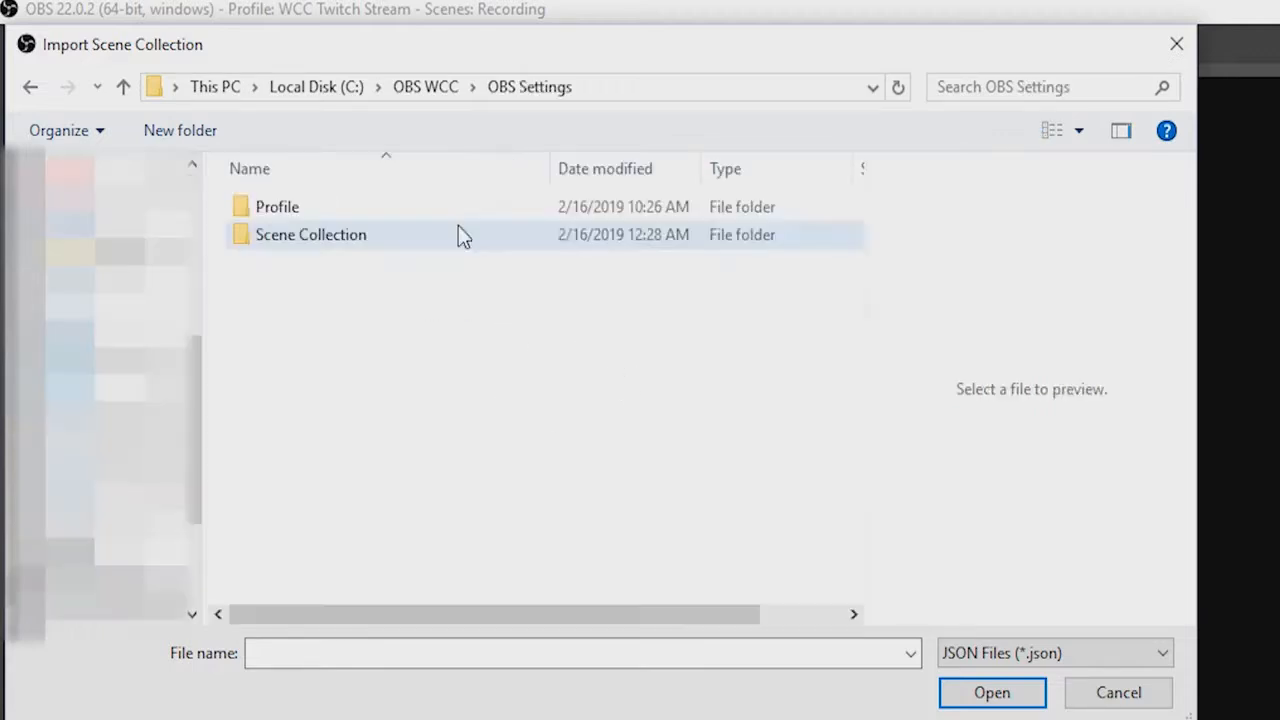
double_click(333, 248)
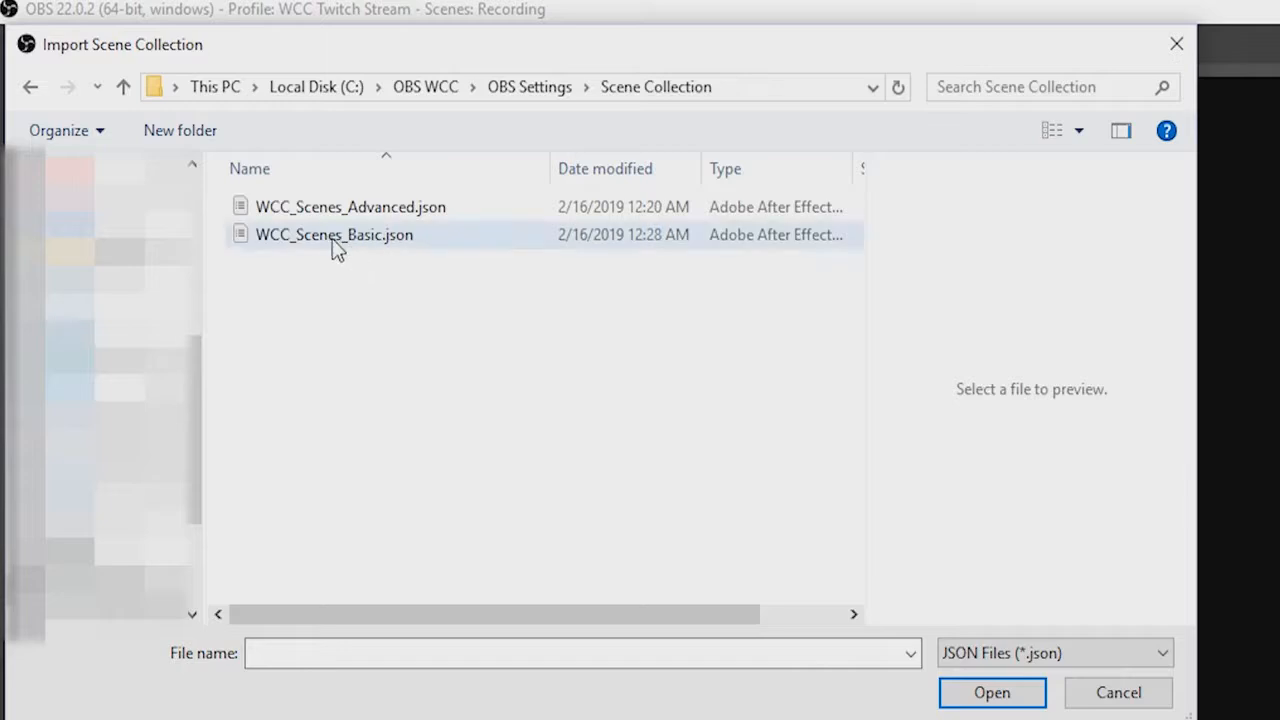
click(334, 250)
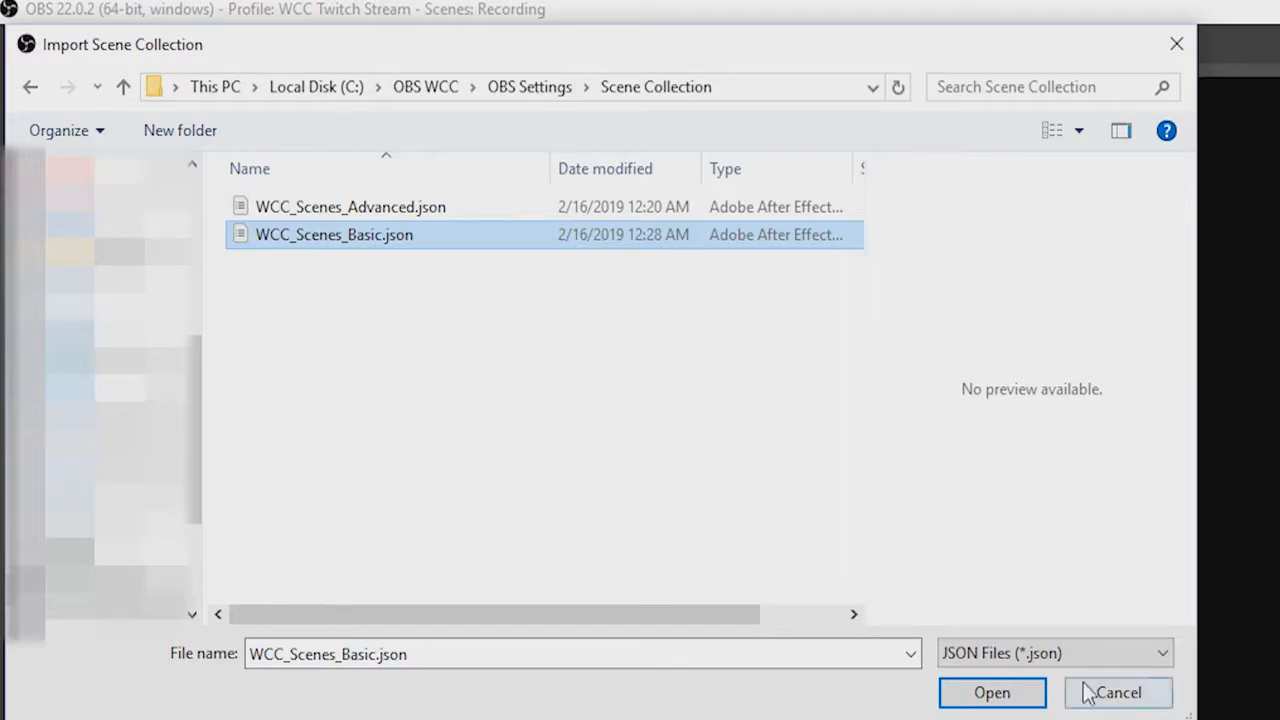
click(1004, 702)
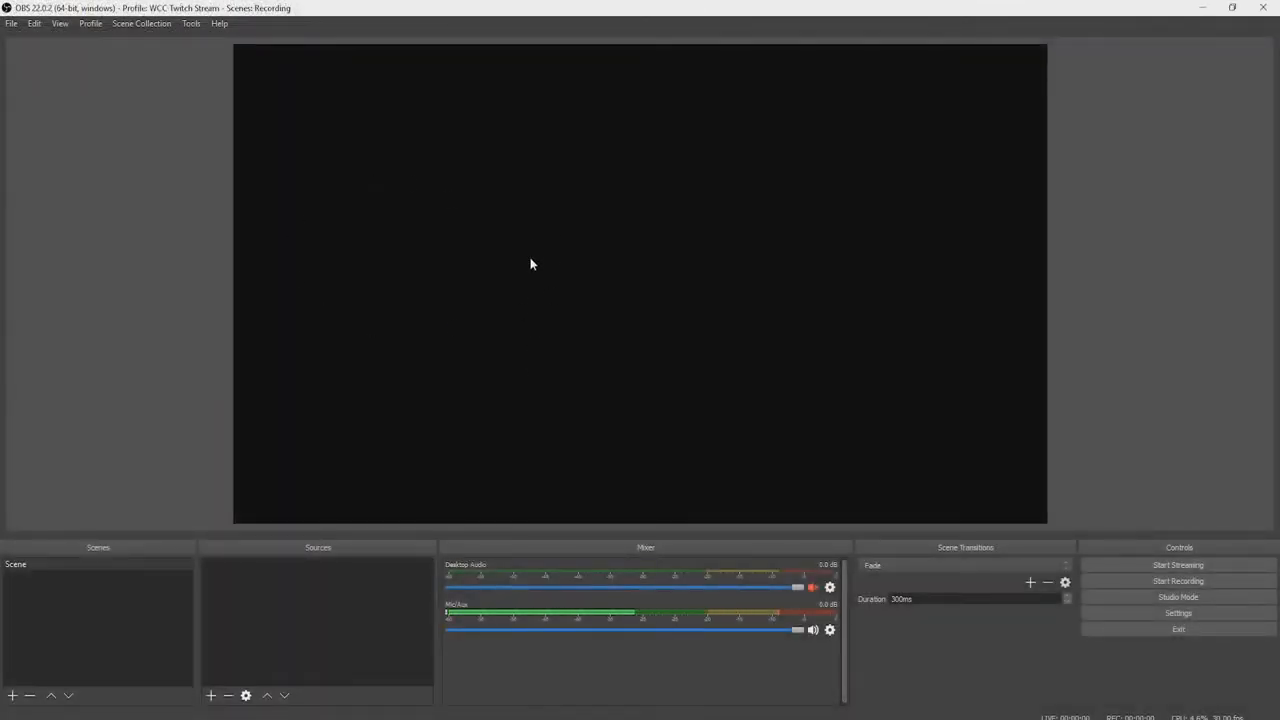
click(128, 27)
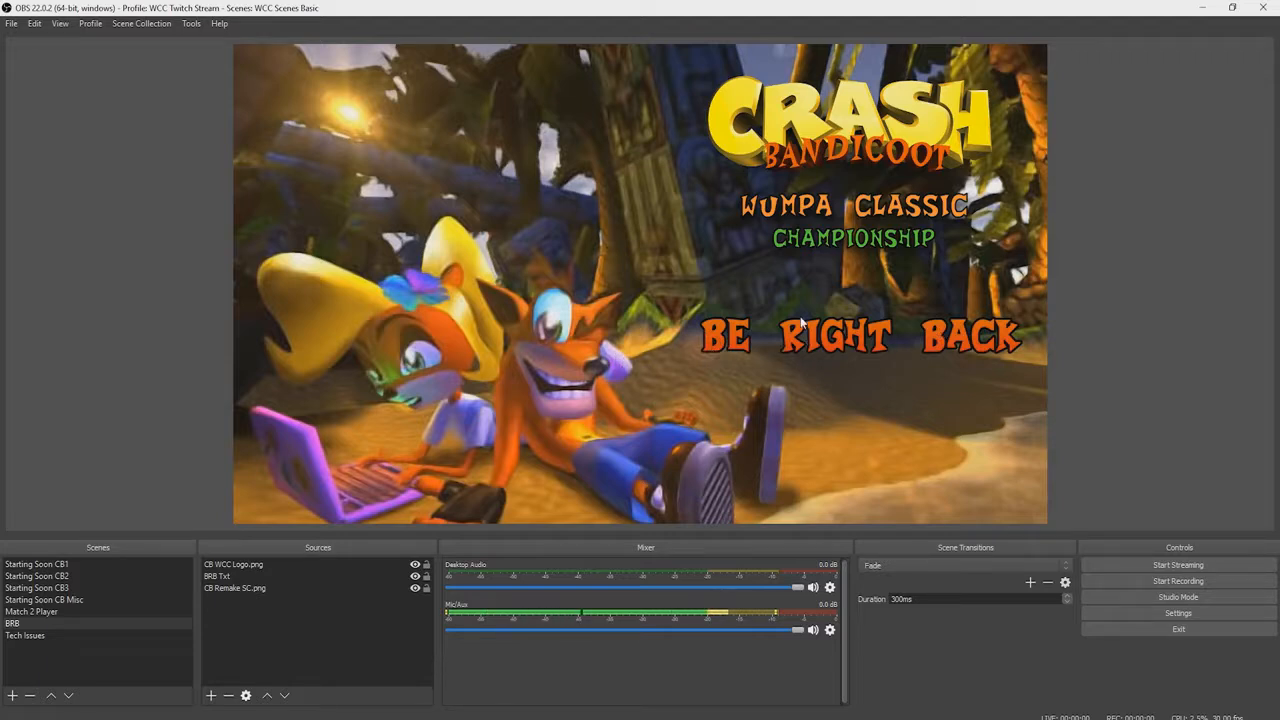
Preview the Starting Soon scenes for CB1, CB2, CB3 and CB Misc, comparing their layouts and sources
click(57, 566)
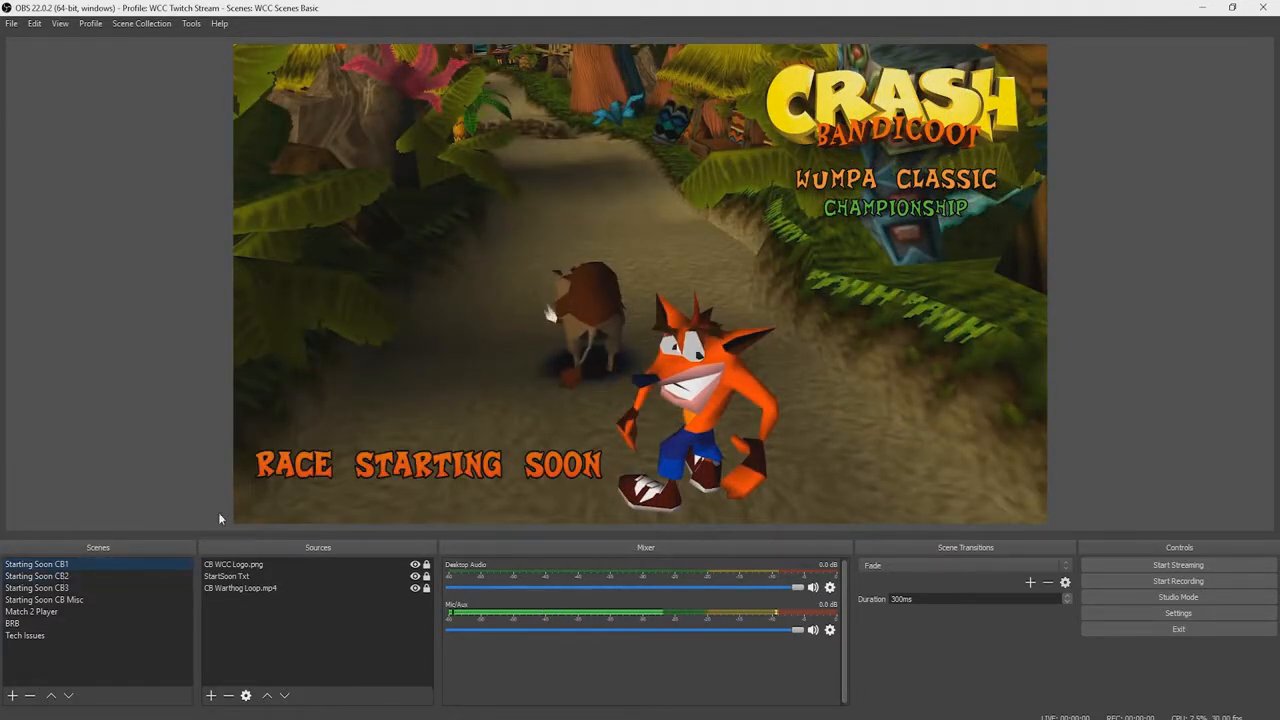
click(48, 598)
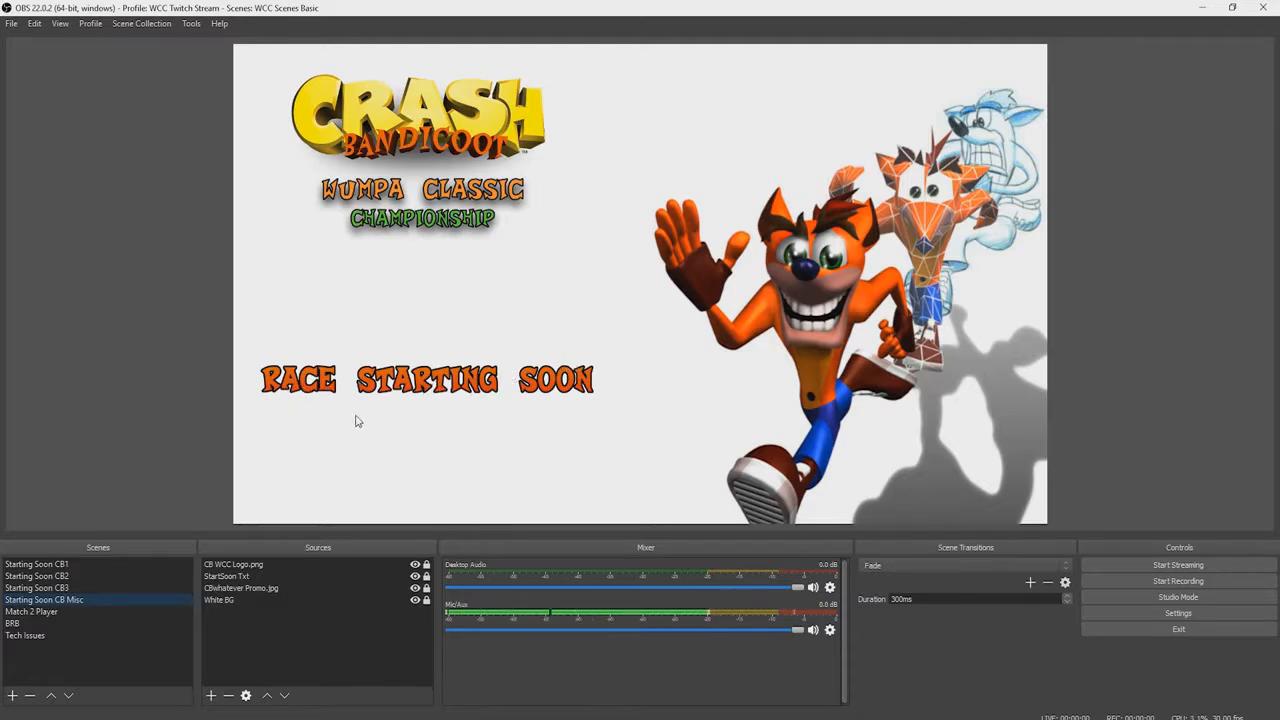
click(58, 586)
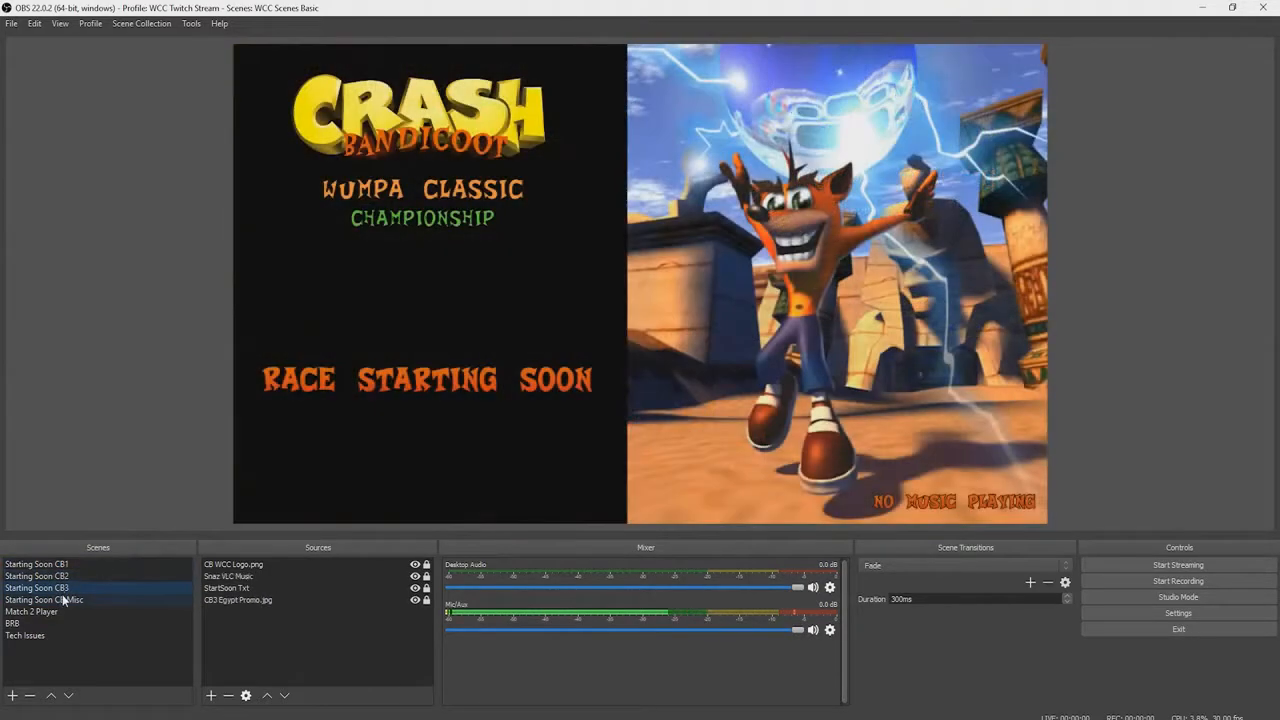
click(63, 599)
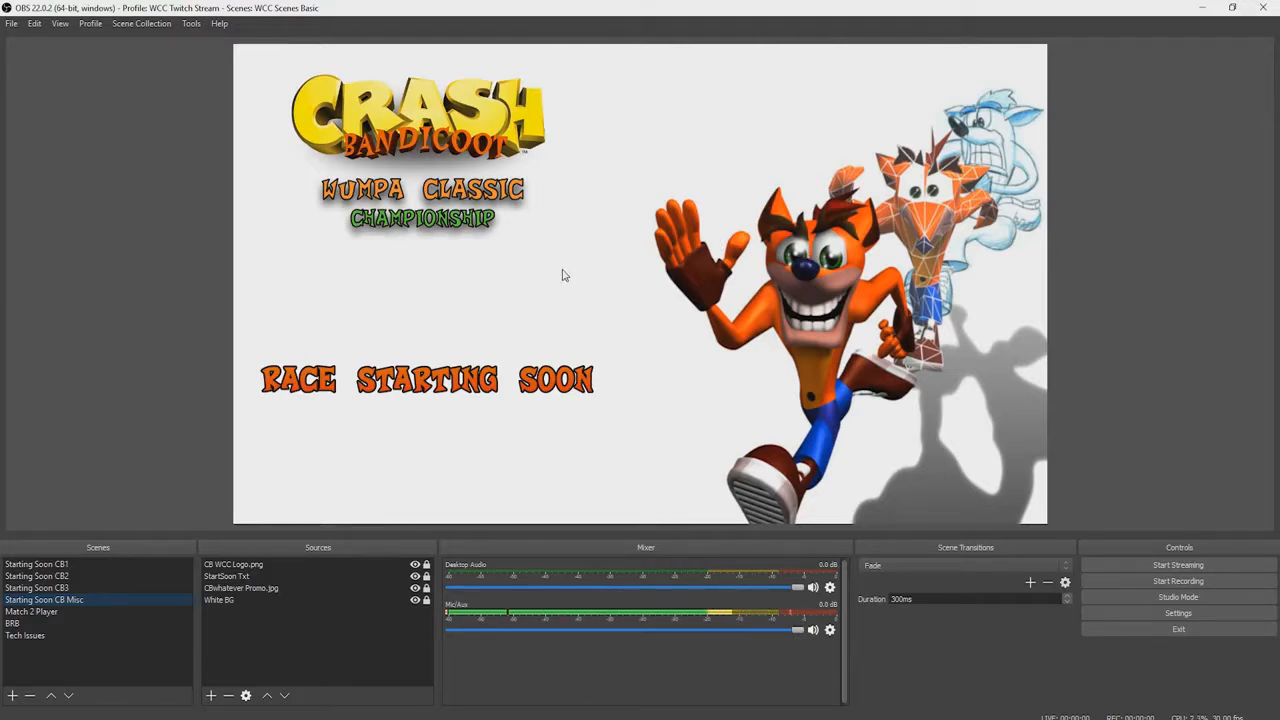
click(58, 577)
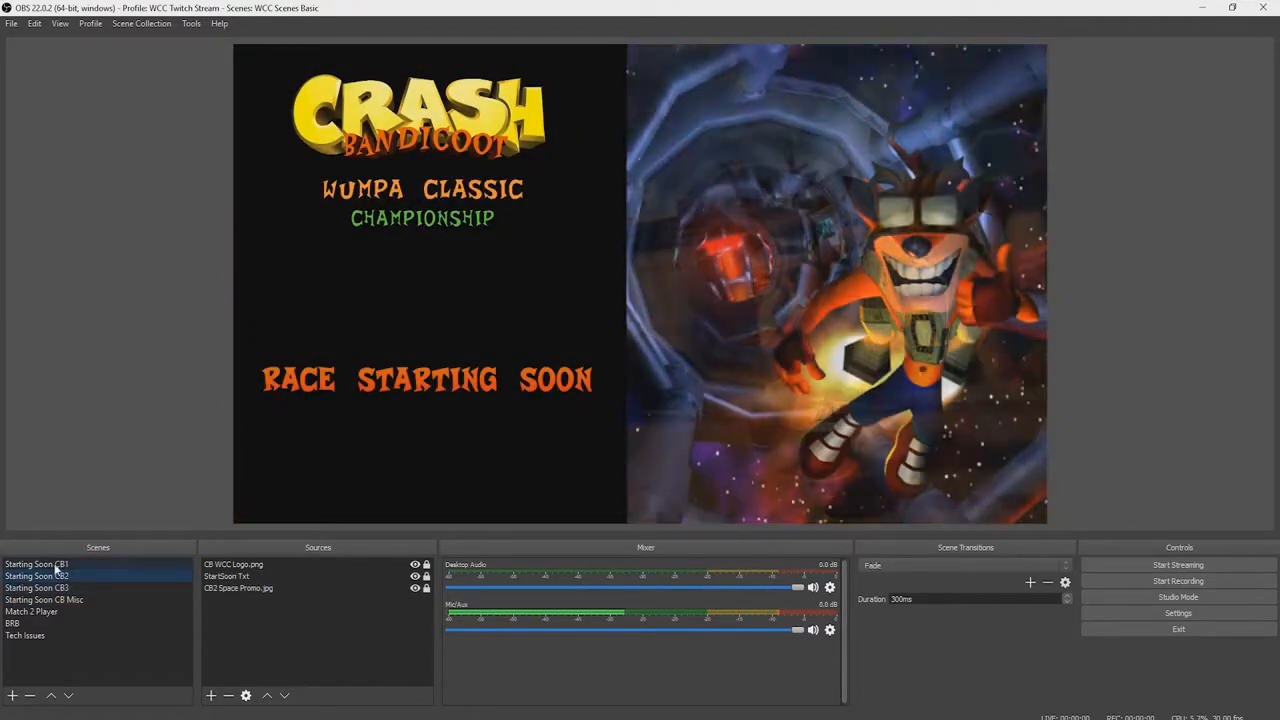
key(Down)
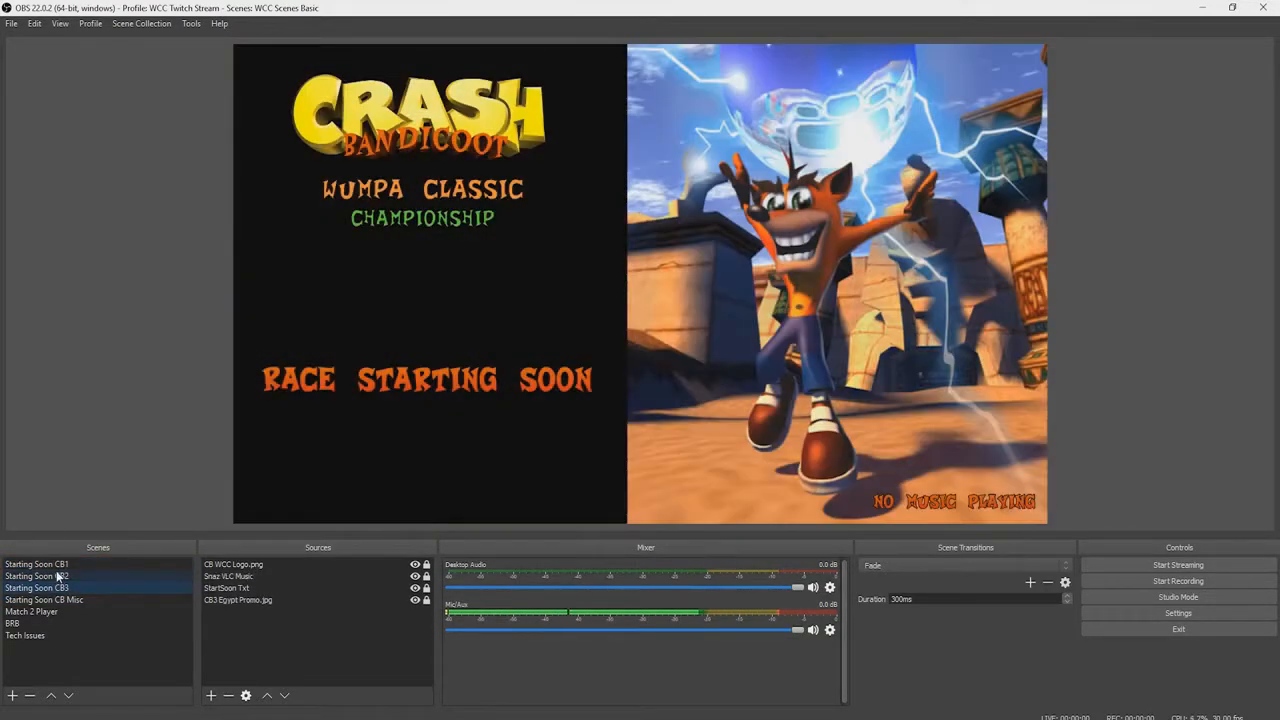
click(58, 577)
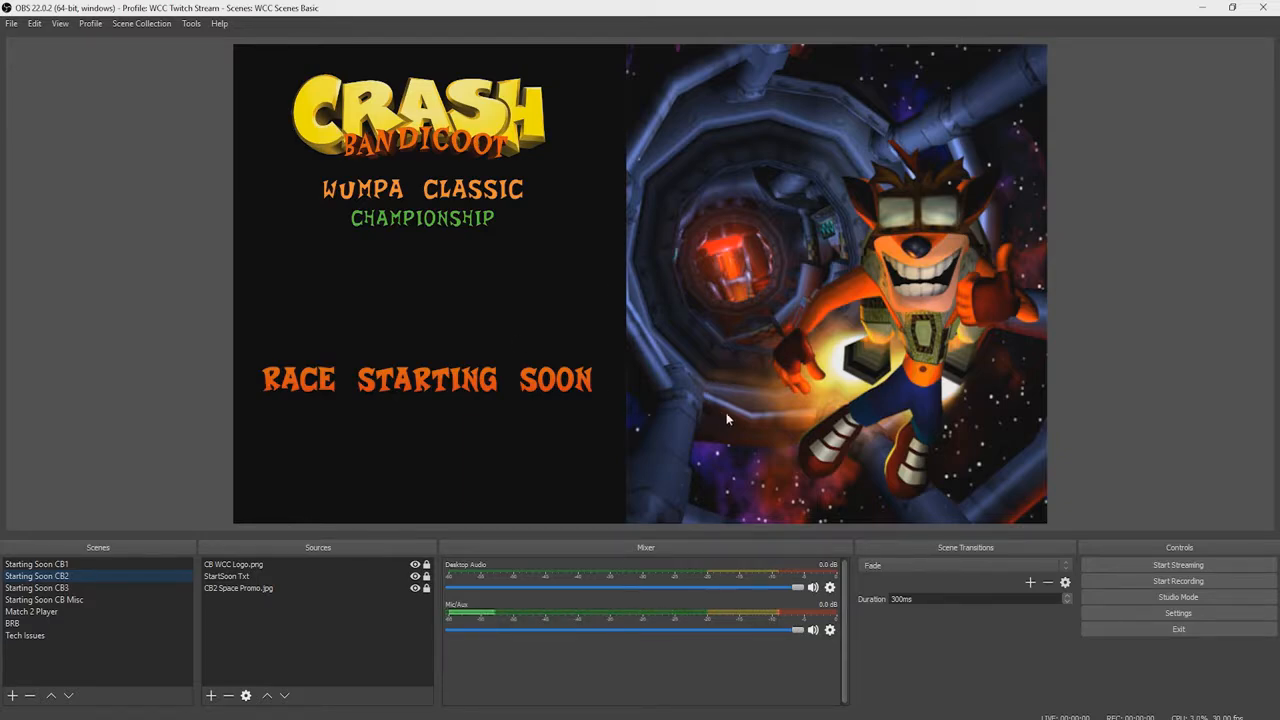
Preview the BRB and Tech Issues scenes, and switch to the Match 2 Player scene
click(36, 625)
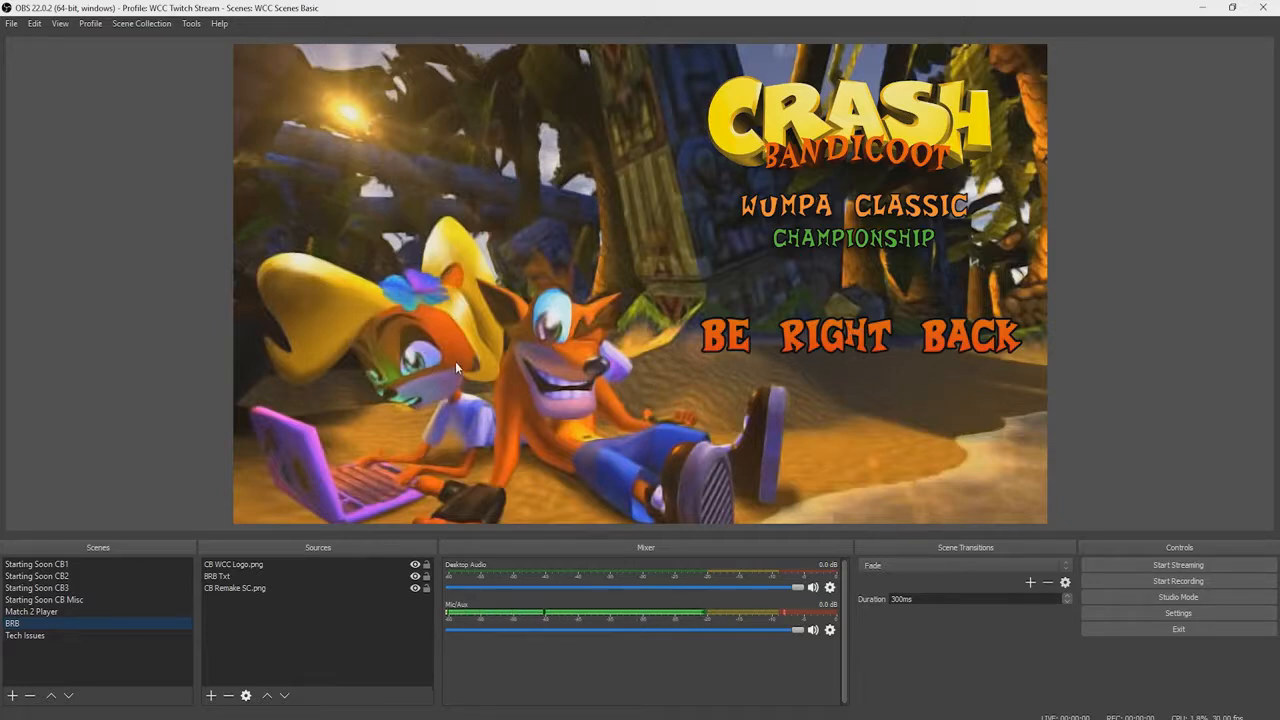
click(37, 637)
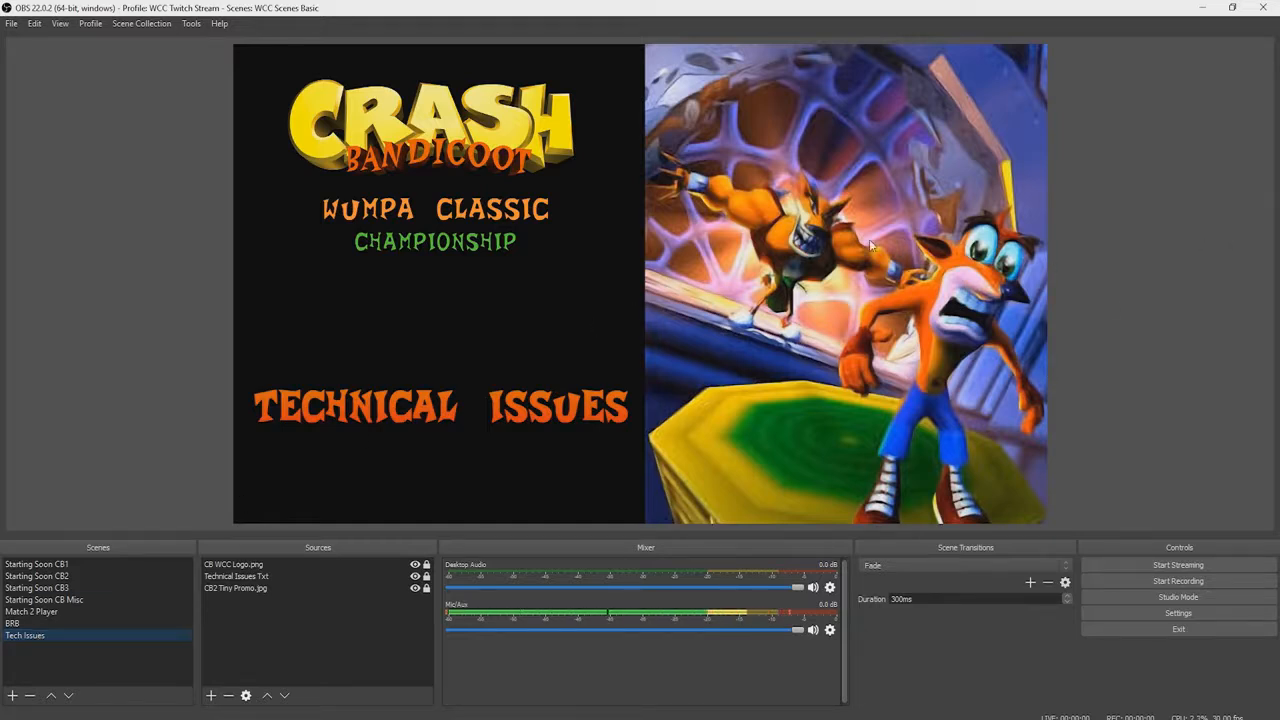
click(39, 615)
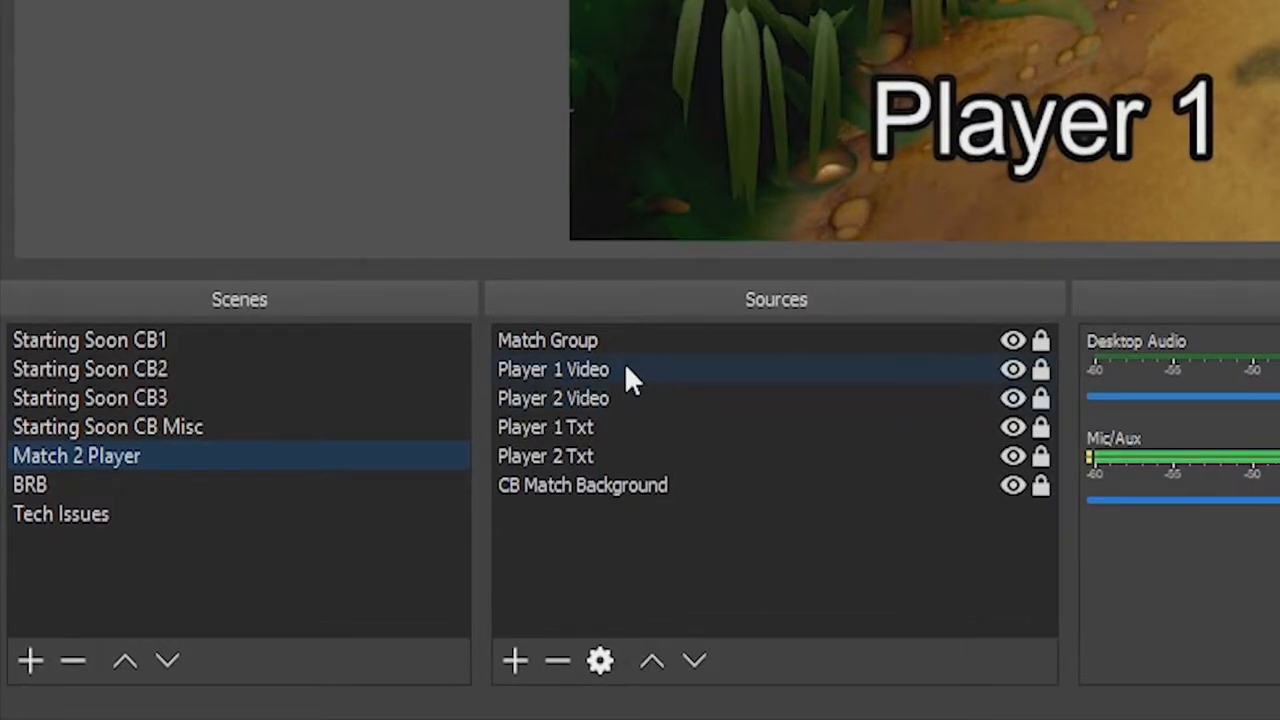
Review the Player 1 Video source's URL, width, height and FPS properties, and close them without changing anything
double_click(627, 370)
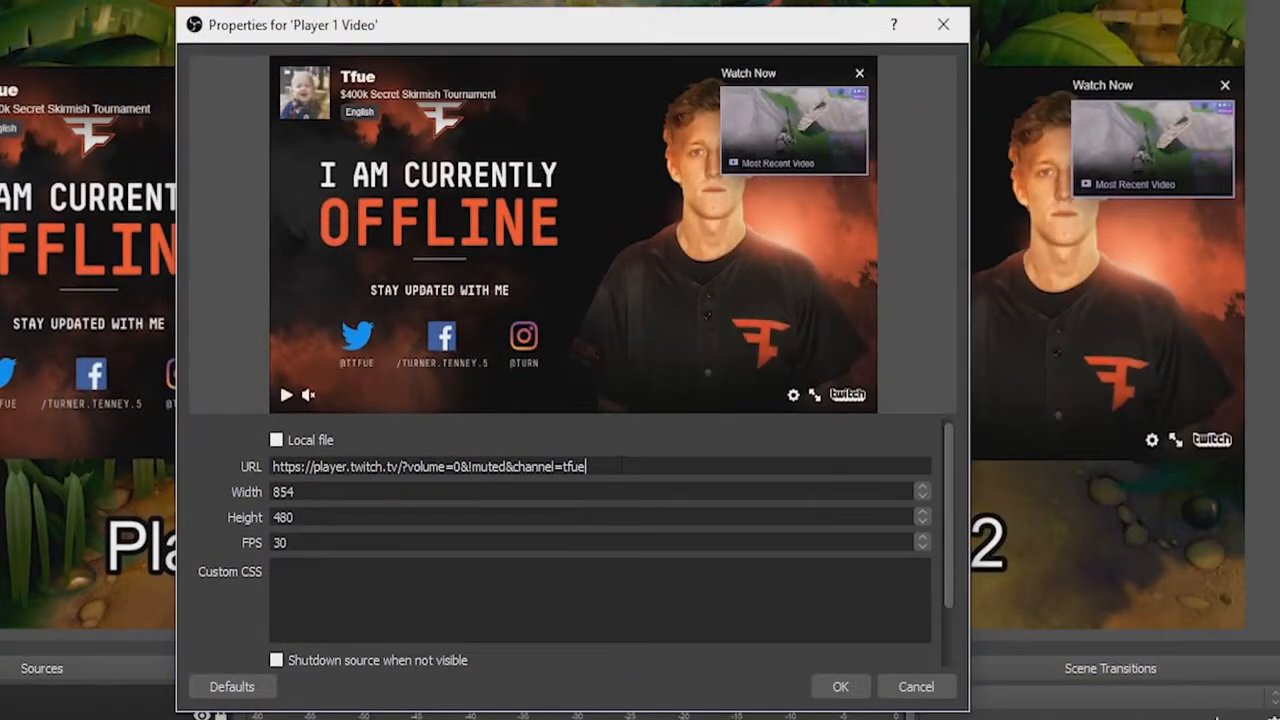
drag(621, 466, 280, 467)
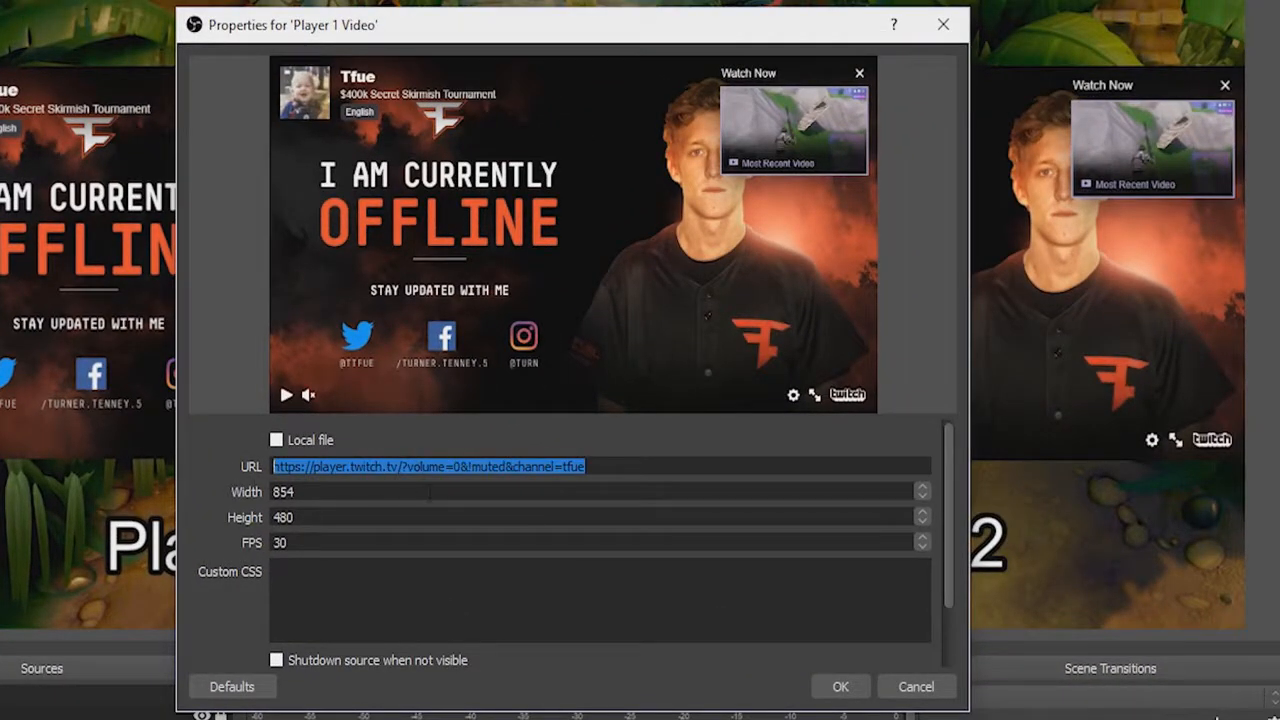
drag(296, 492, 229, 505)
double_click(313, 518)
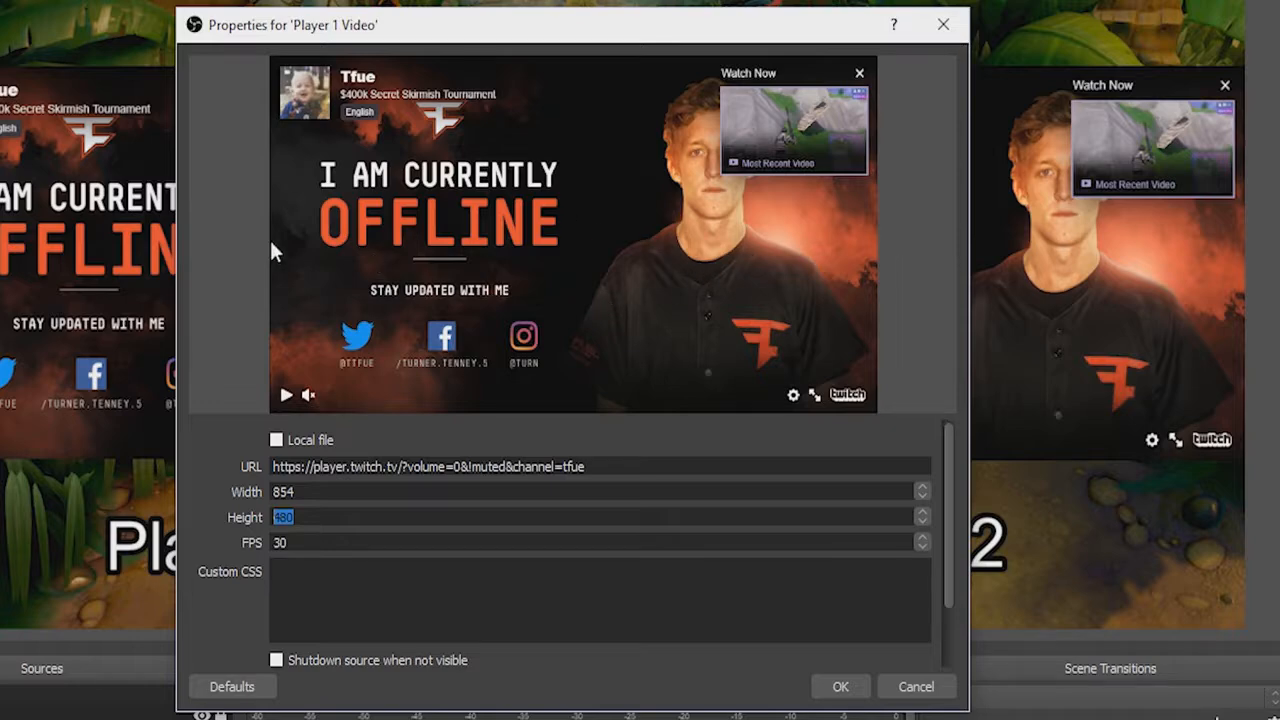
double_click(285, 492)
double_click(285, 542)
drag(608, 467, 563, 467)
drag(585, 466, 282, 447)
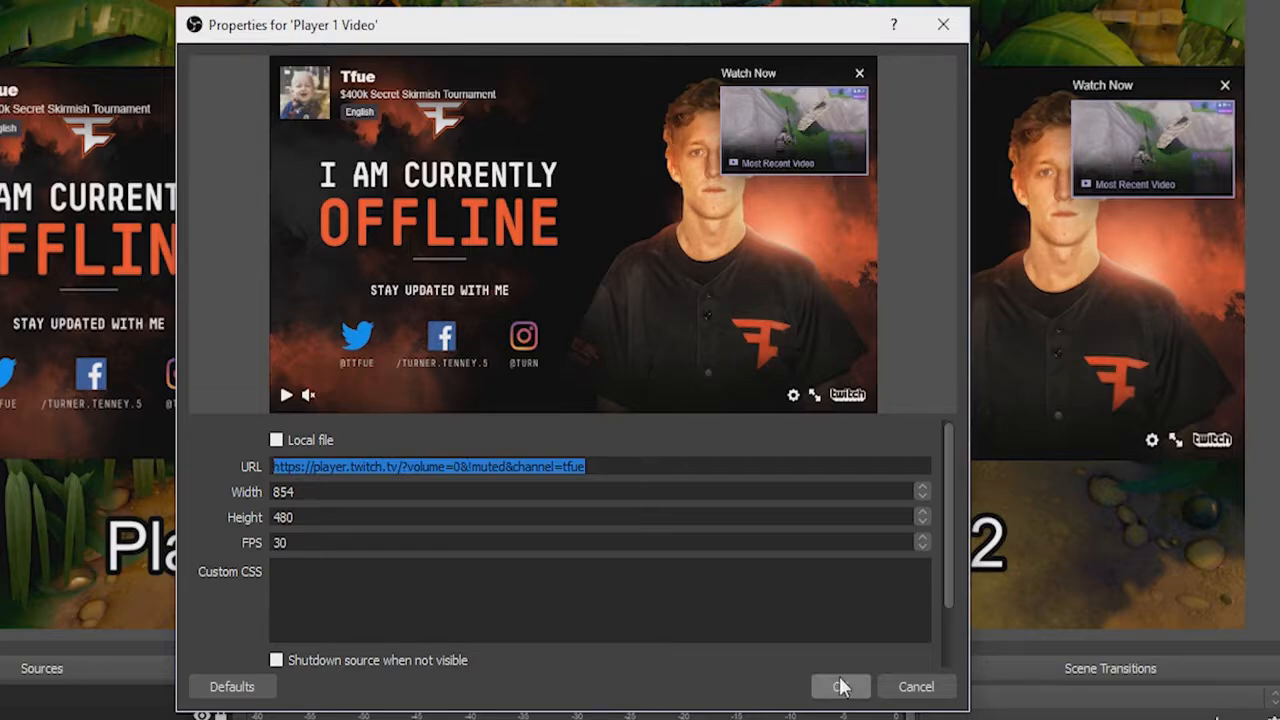
click(834, 686)
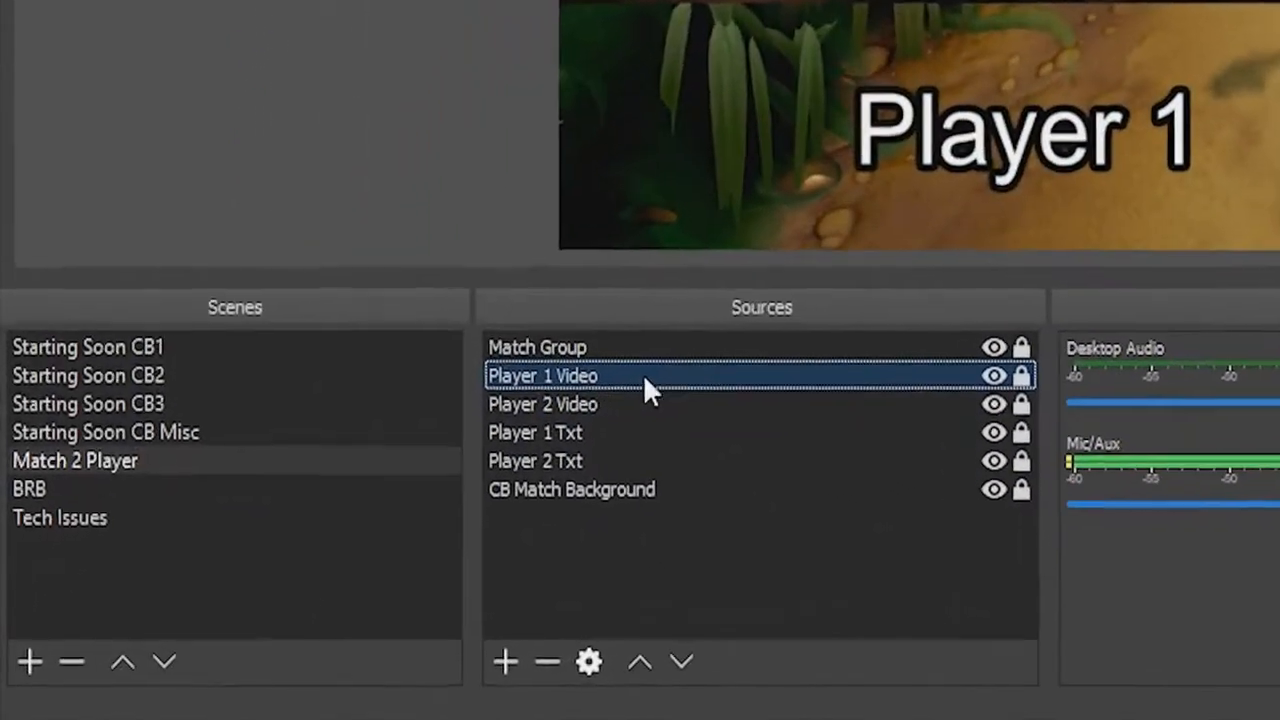
Open an interaction window for the Player 1 Video source, start its Twitch playback and pause it again
right_click(645, 380)
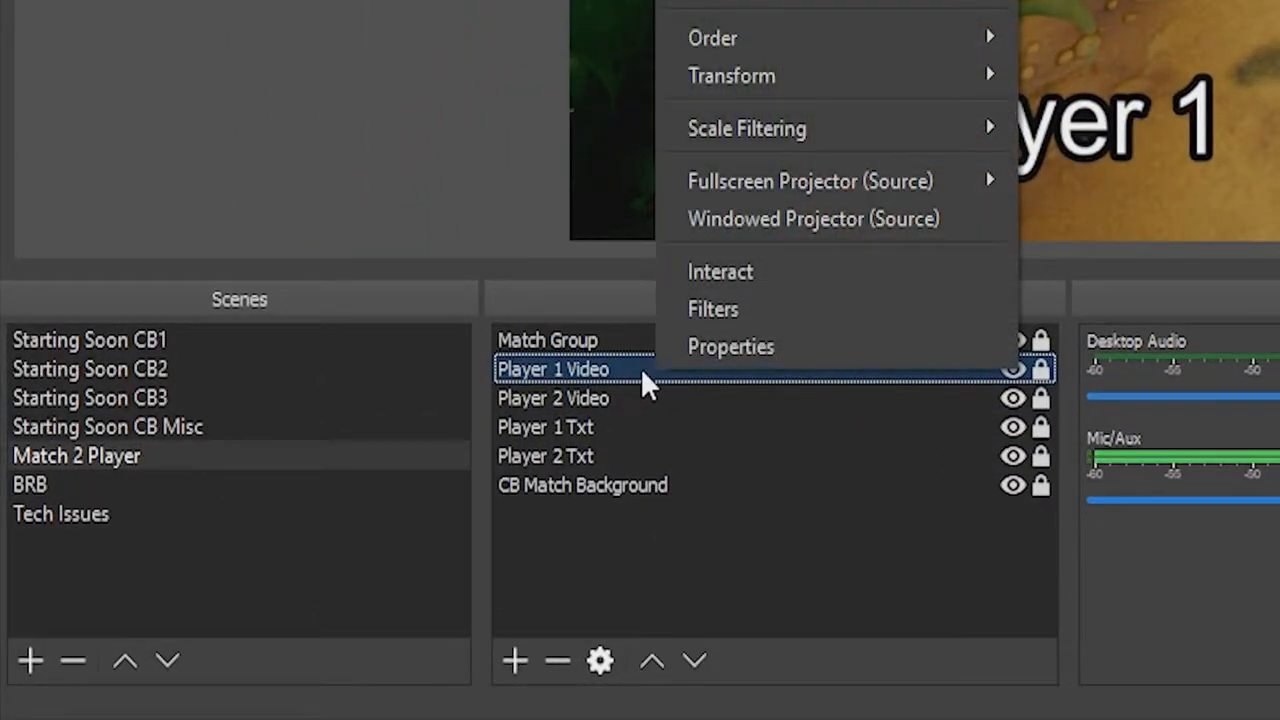
click(762, 272)
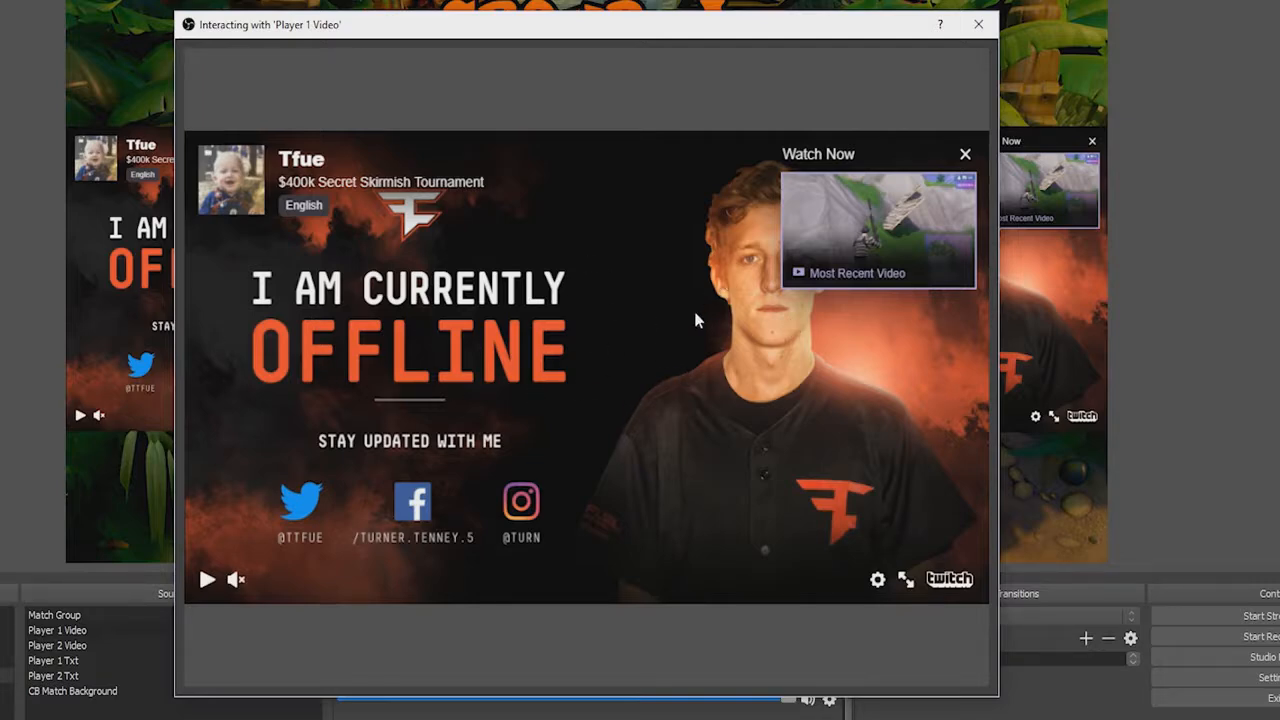
click(206, 582)
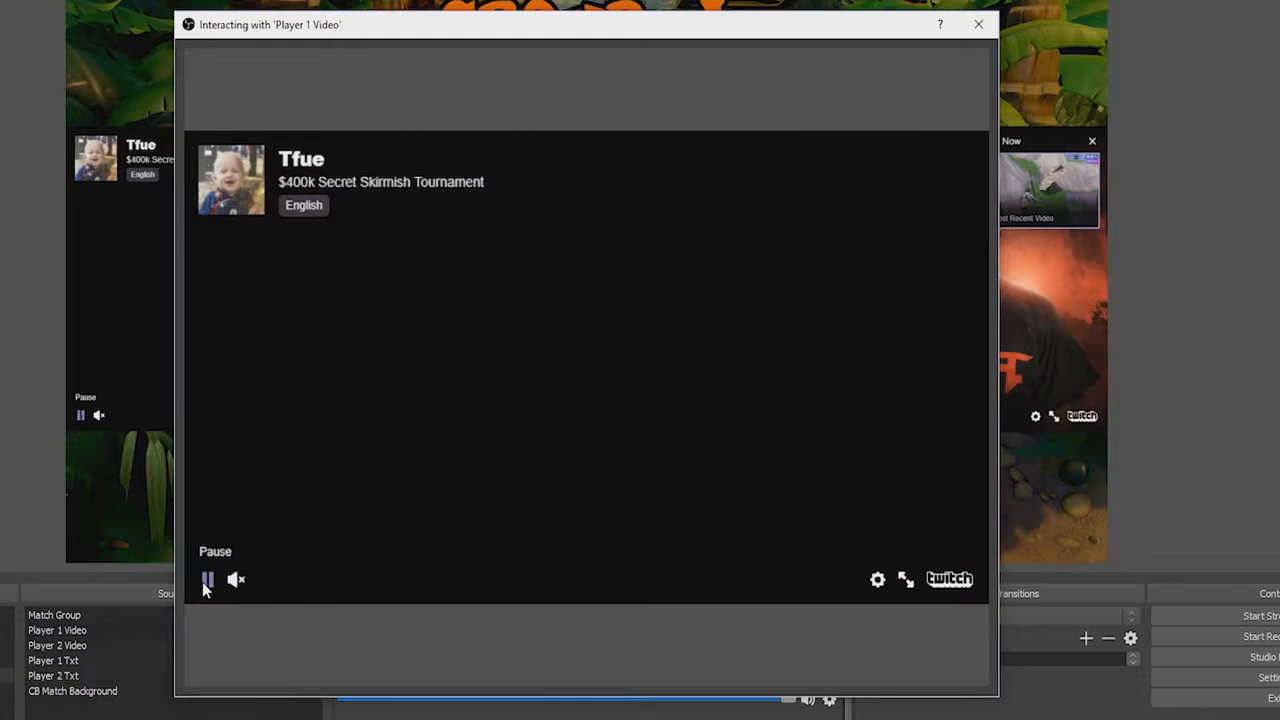
click(206, 584)
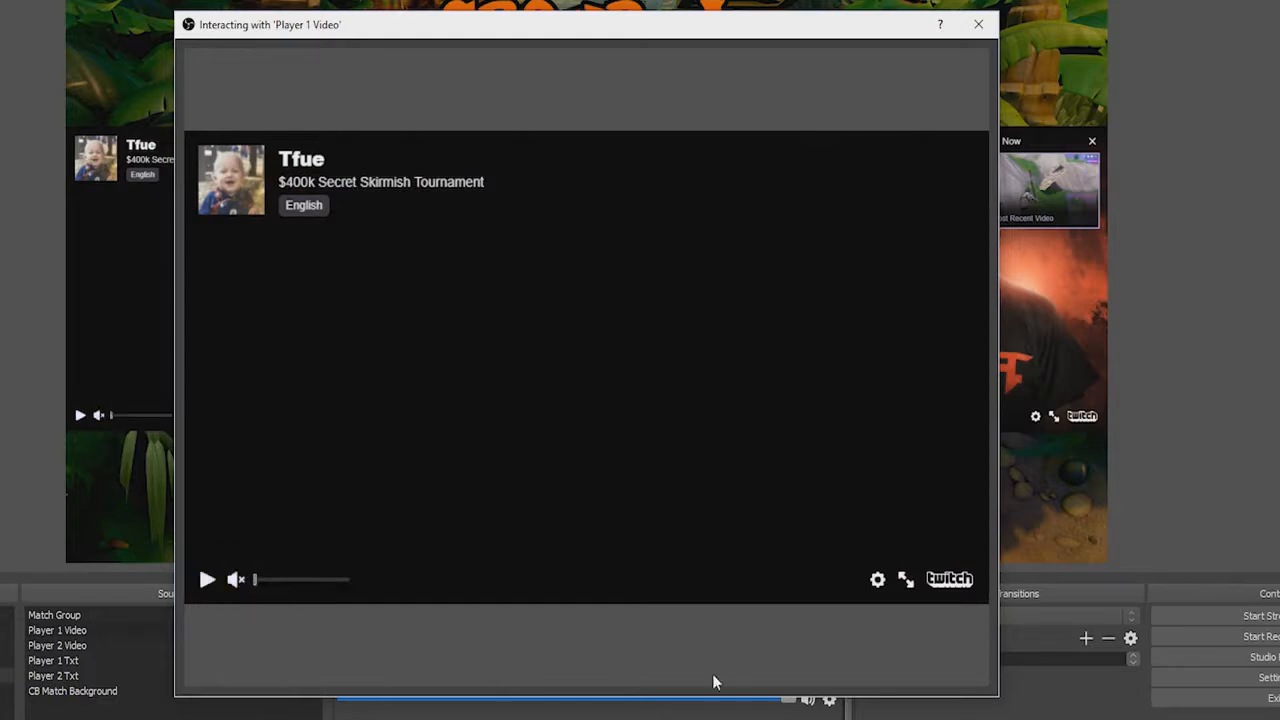
Check stream delay information through the Twitch player's Advanced options and the YouTube player's Stats for nerds
click(877, 580)
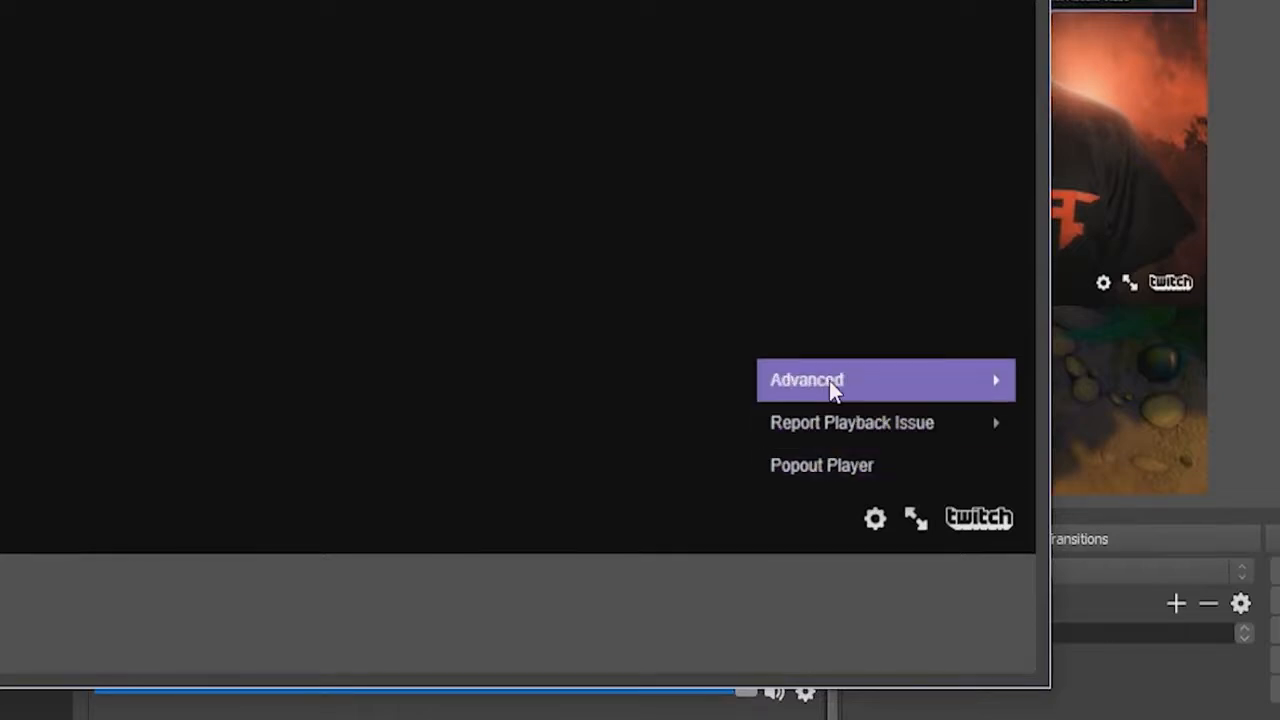
click(829, 380)
click(959, 426)
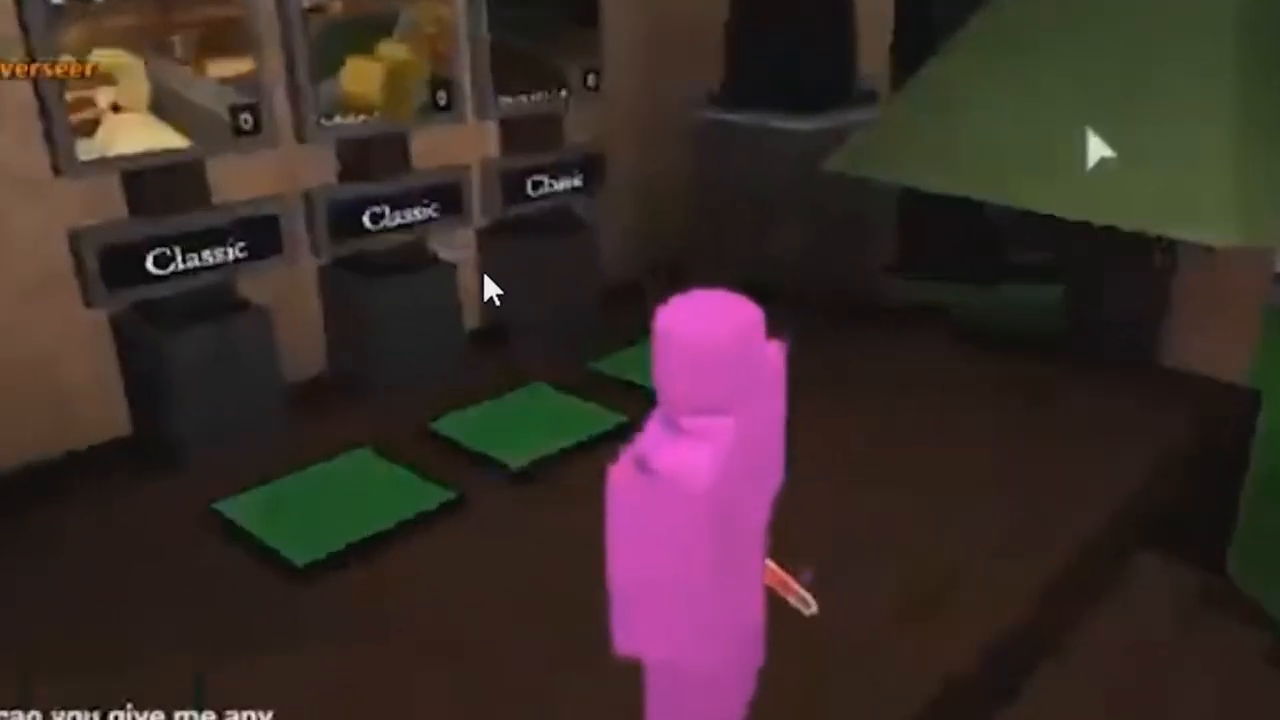
right_click(476, 278)
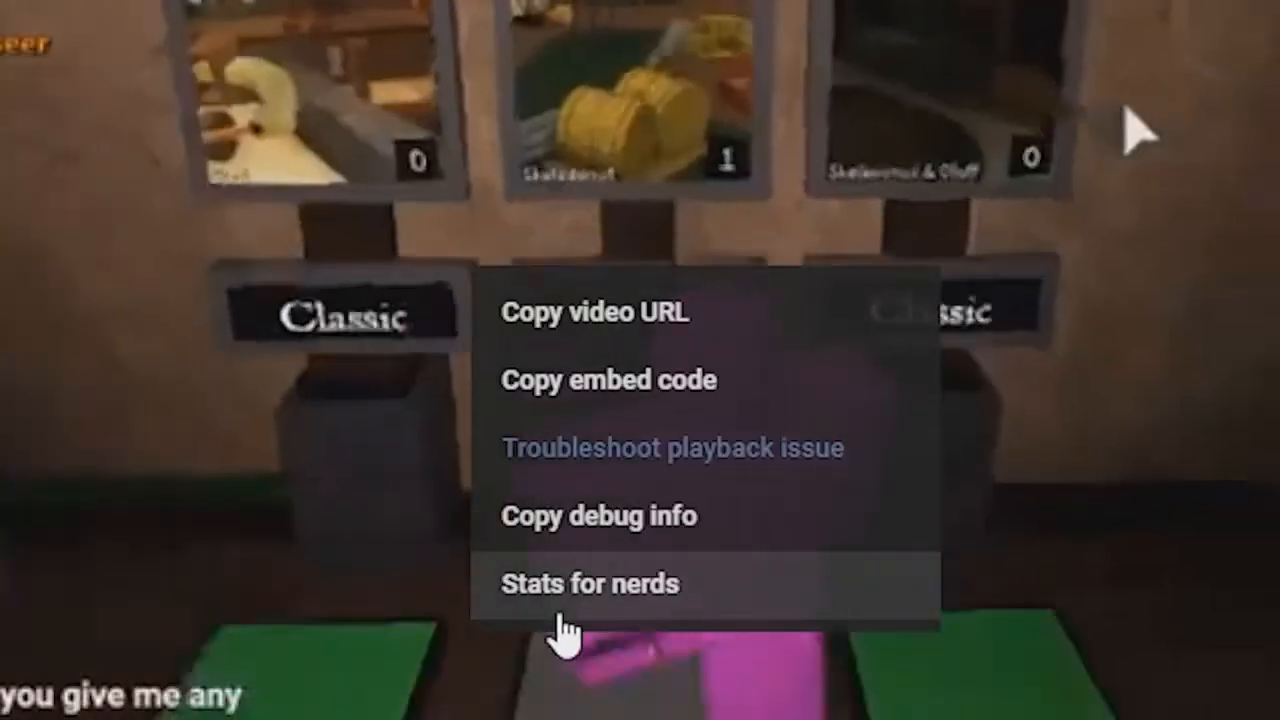
click(572, 605)
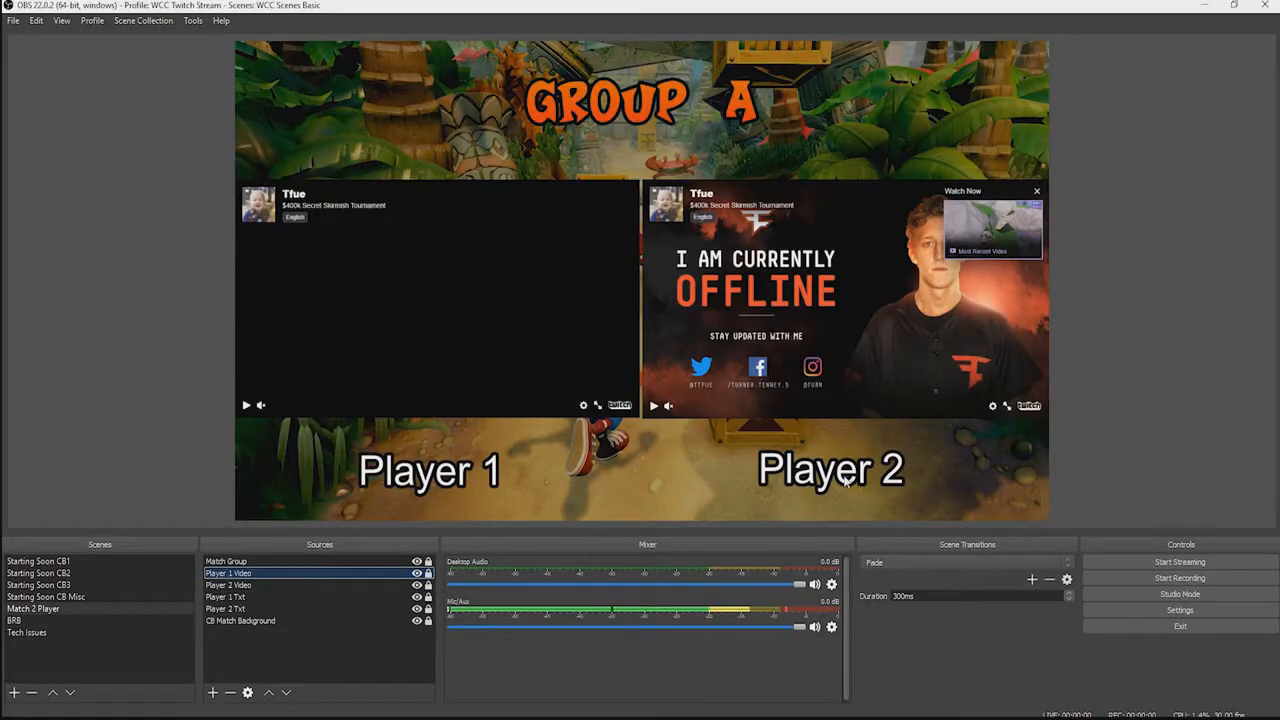
Change the Player 1 Txt source's text to COOLPRO195 and apply it
double_click(225, 596)
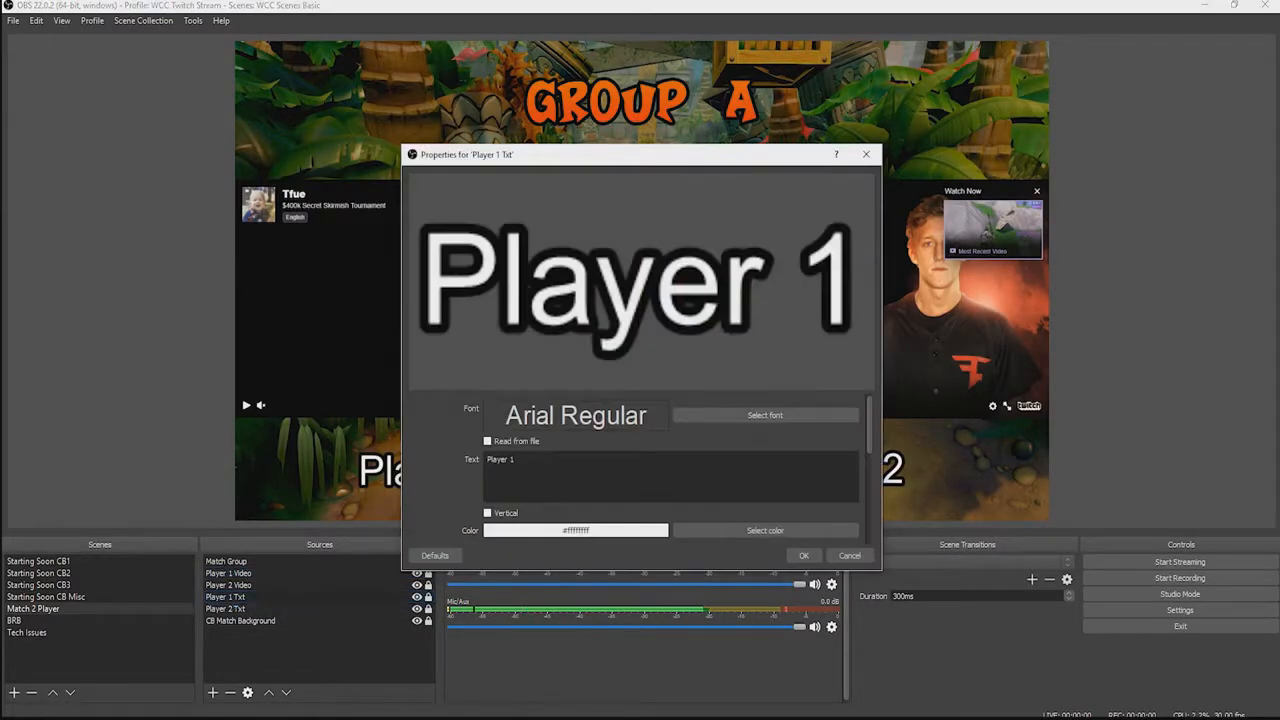
drag(516, 459, 393, 458)
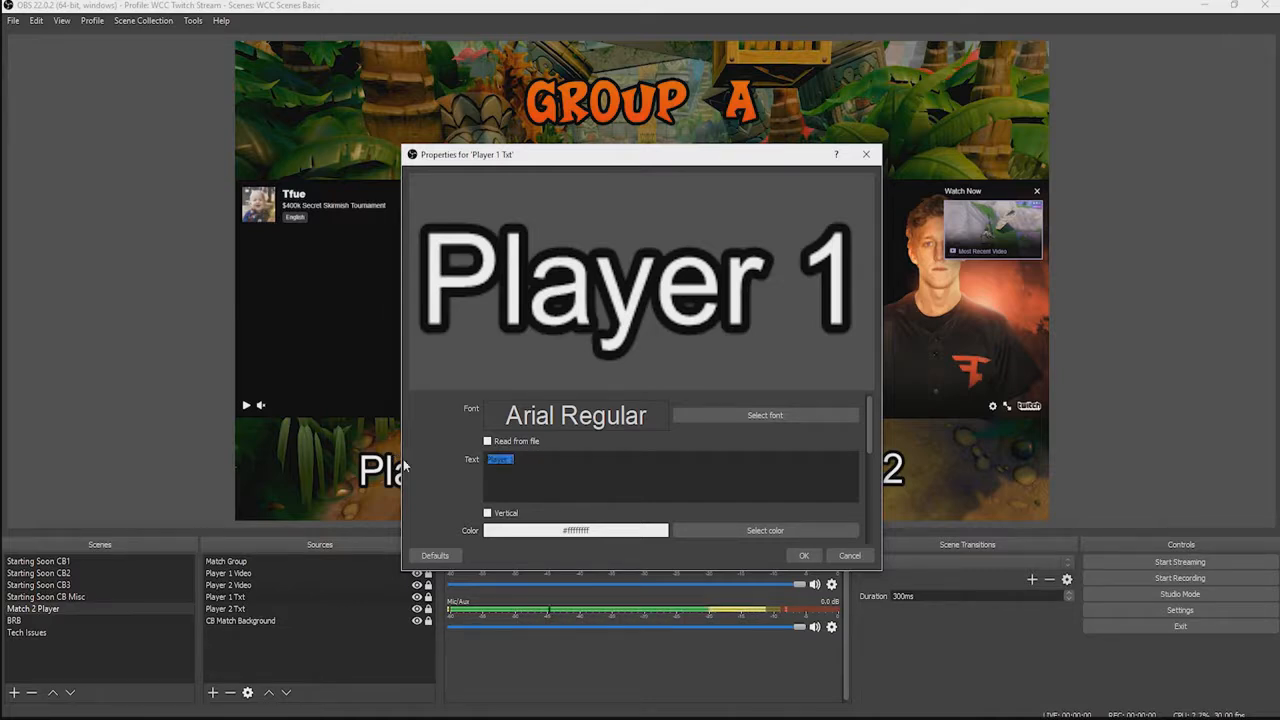
text(COOL)
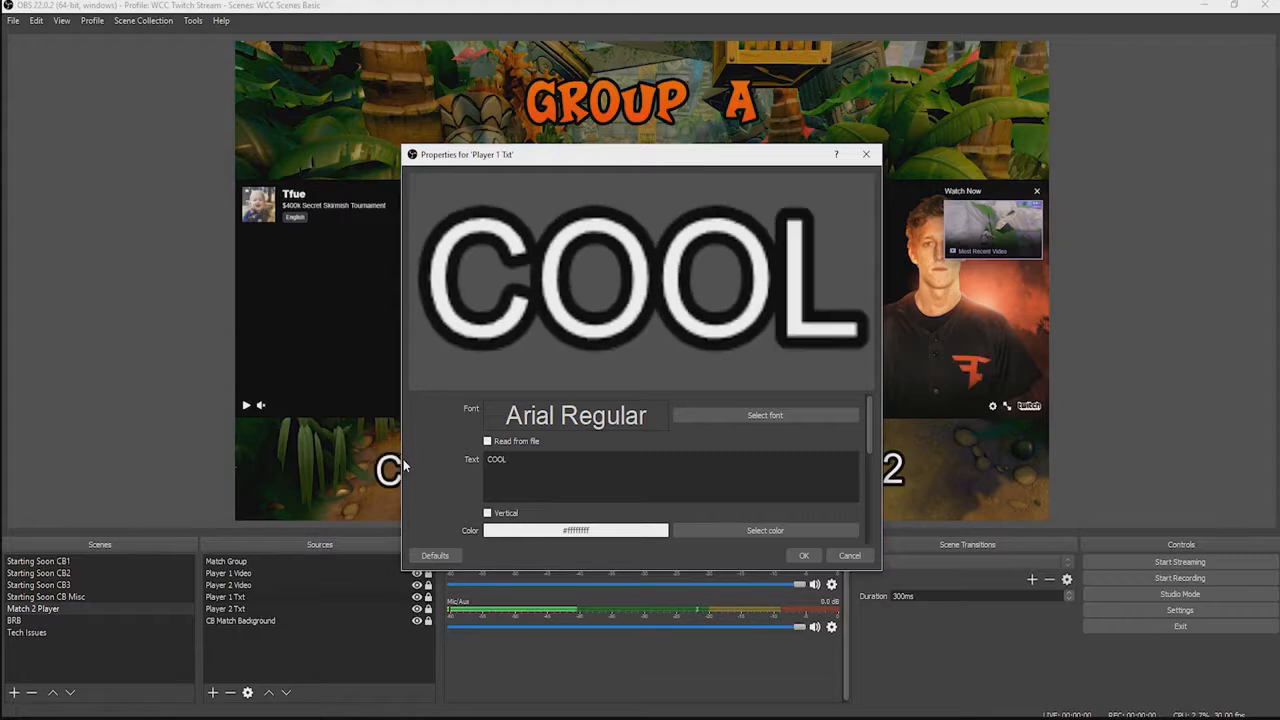
text(PRO195)
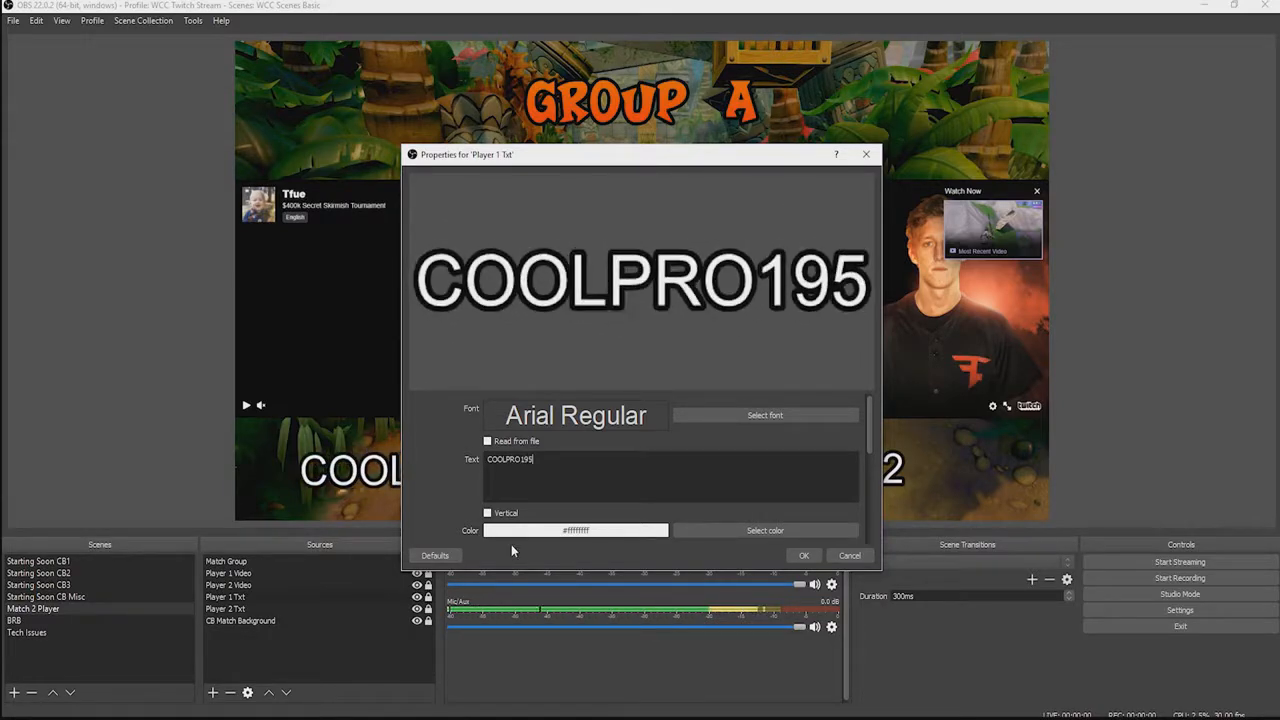
click(803, 555)
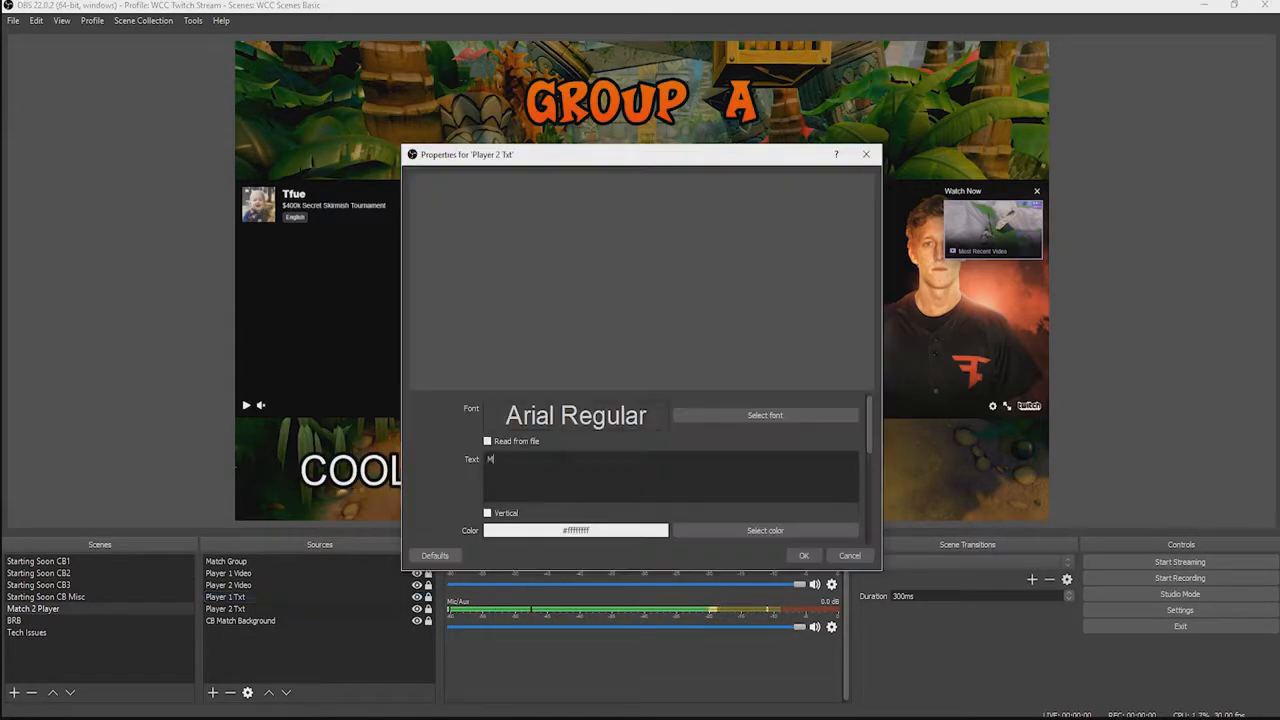
Replace the Player 2 Txt source's text with the second player's username and apply it
text(Fraser)
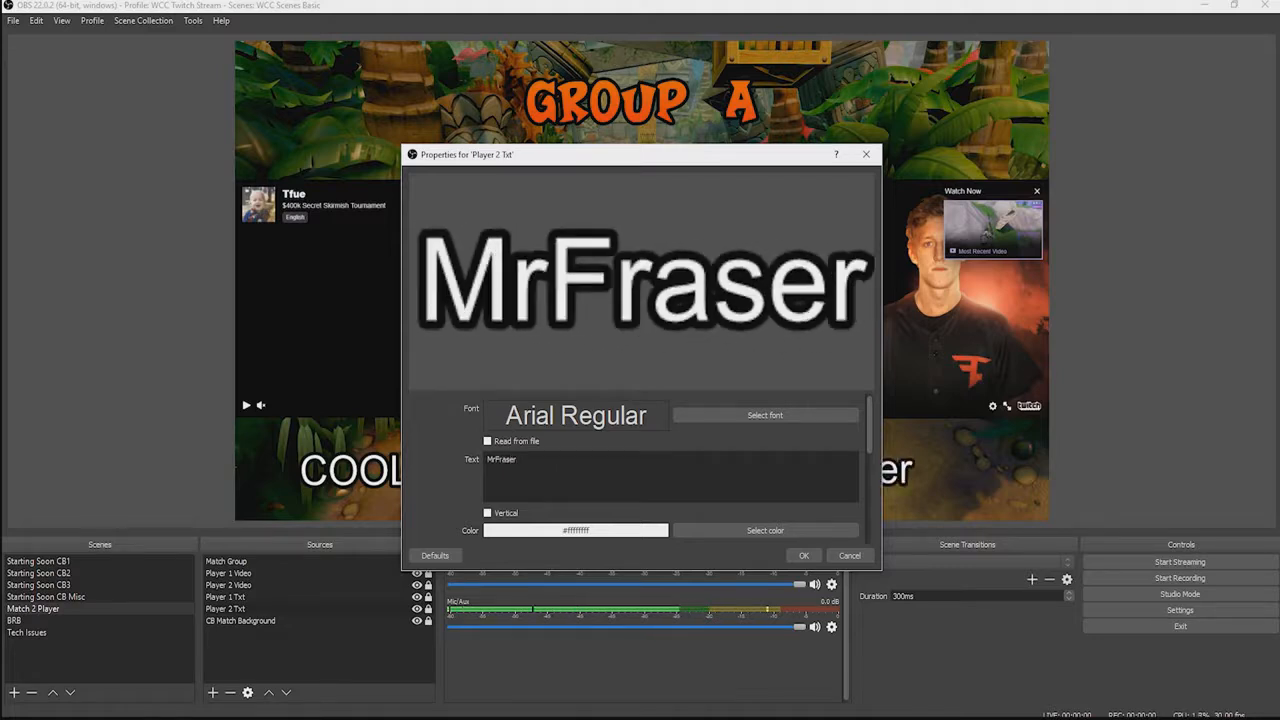
text(Films 2)
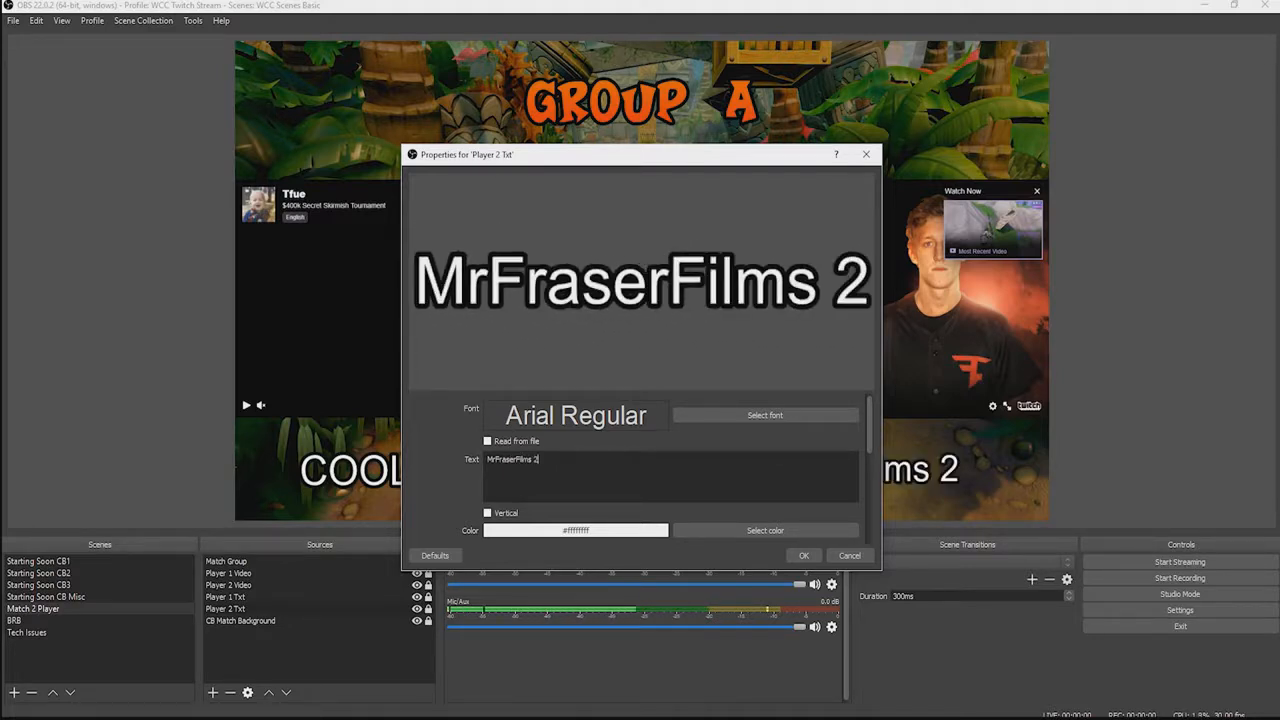
key(BackSpace)
key(BackSpace)
text(200)
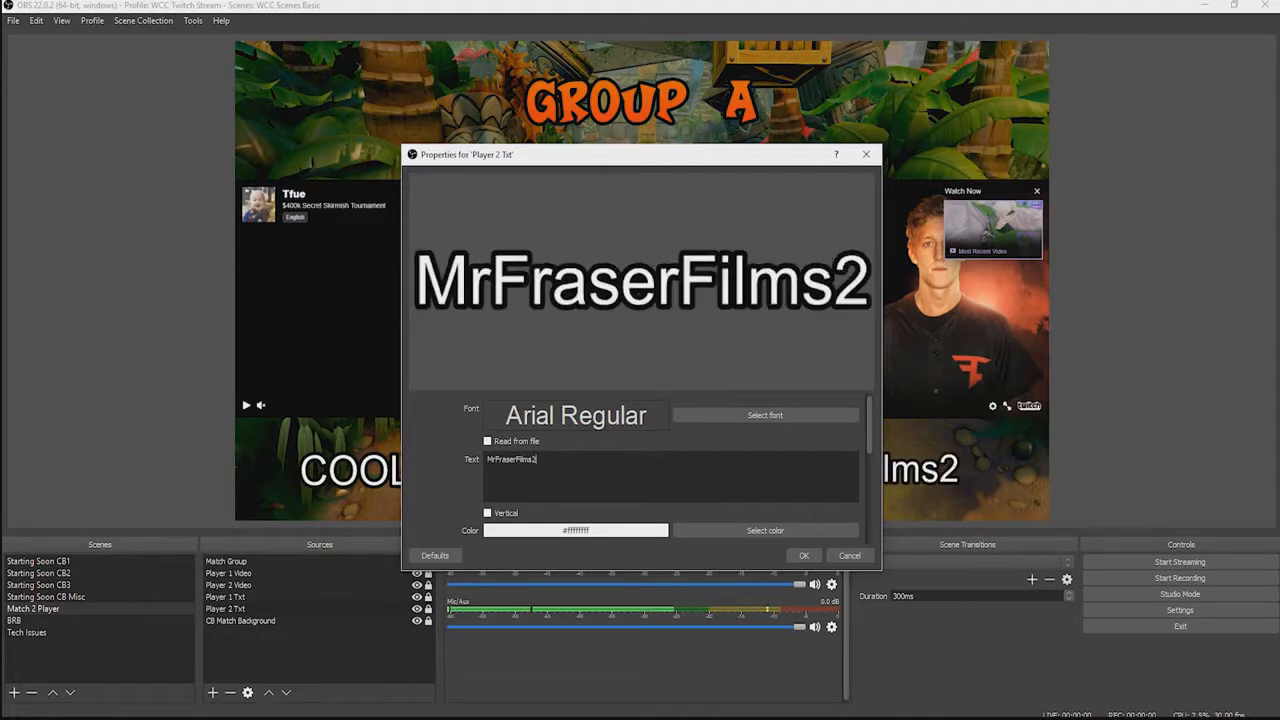
text(9)
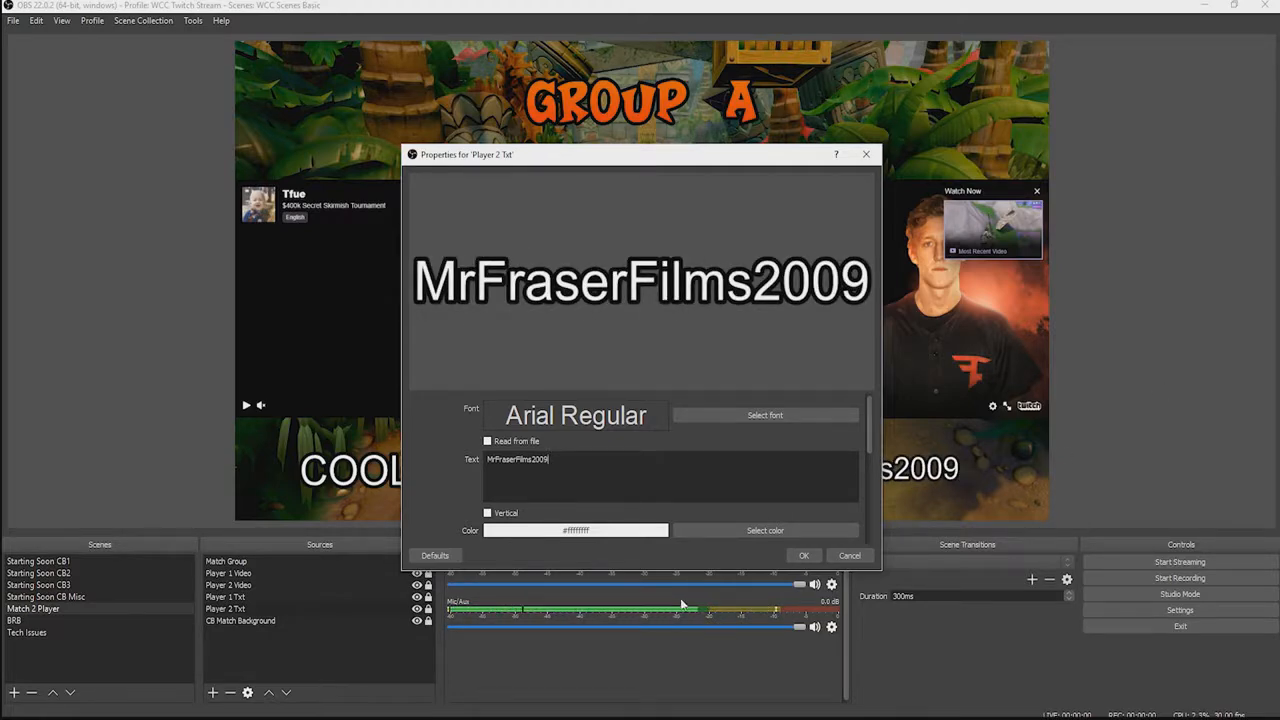
click(804, 556)
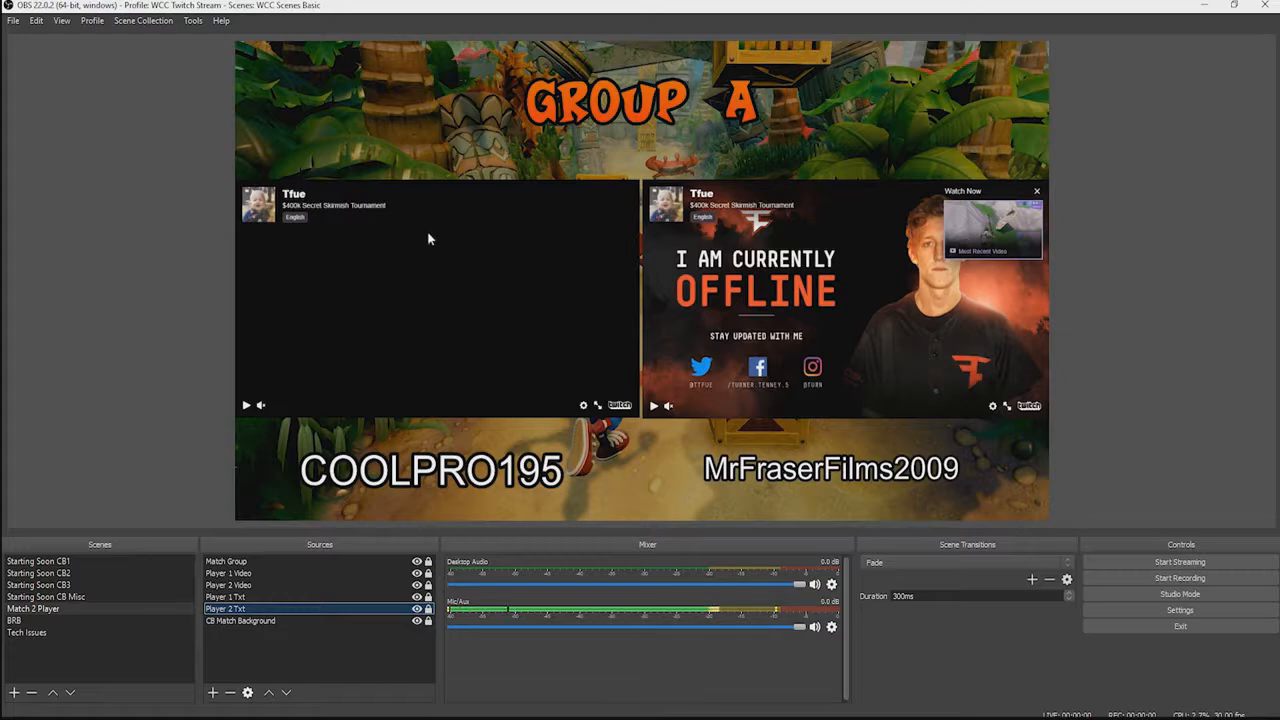
Change the Match Group source's text to Group X and apply it
click(253, 563)
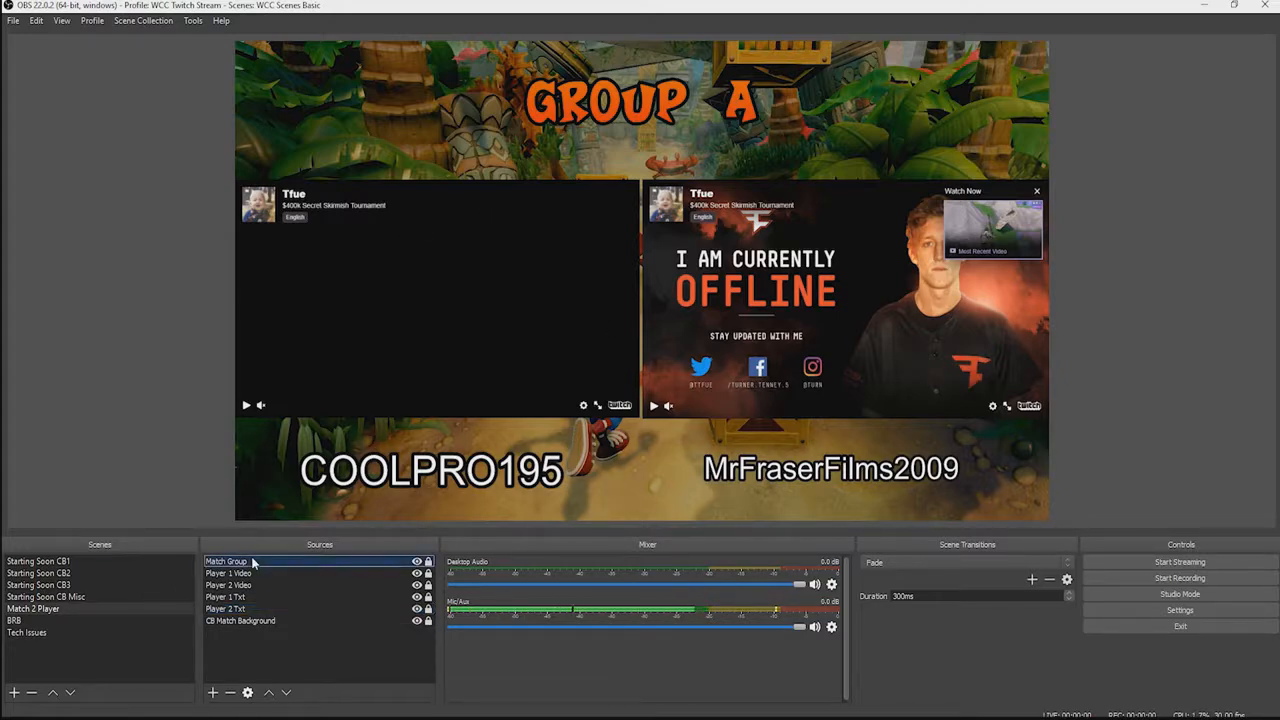
double_click(253, 563)
click(488, 478)
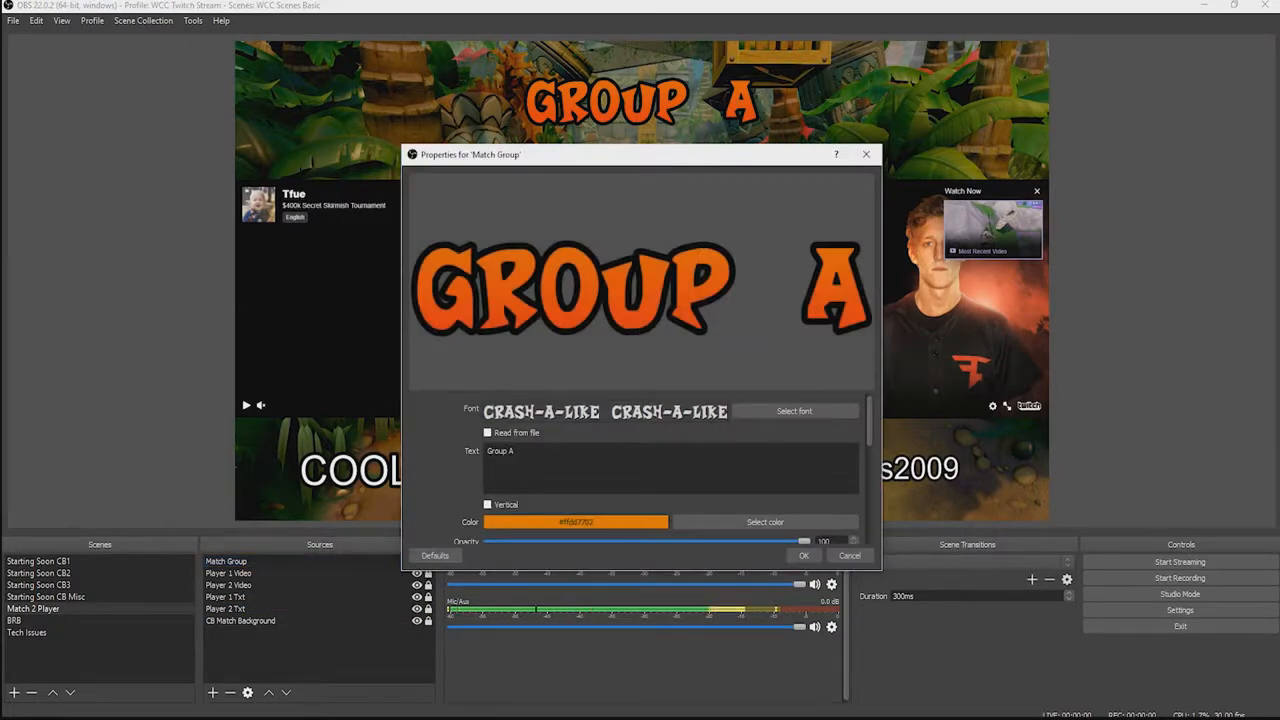
key(BackSpace)
text(D)
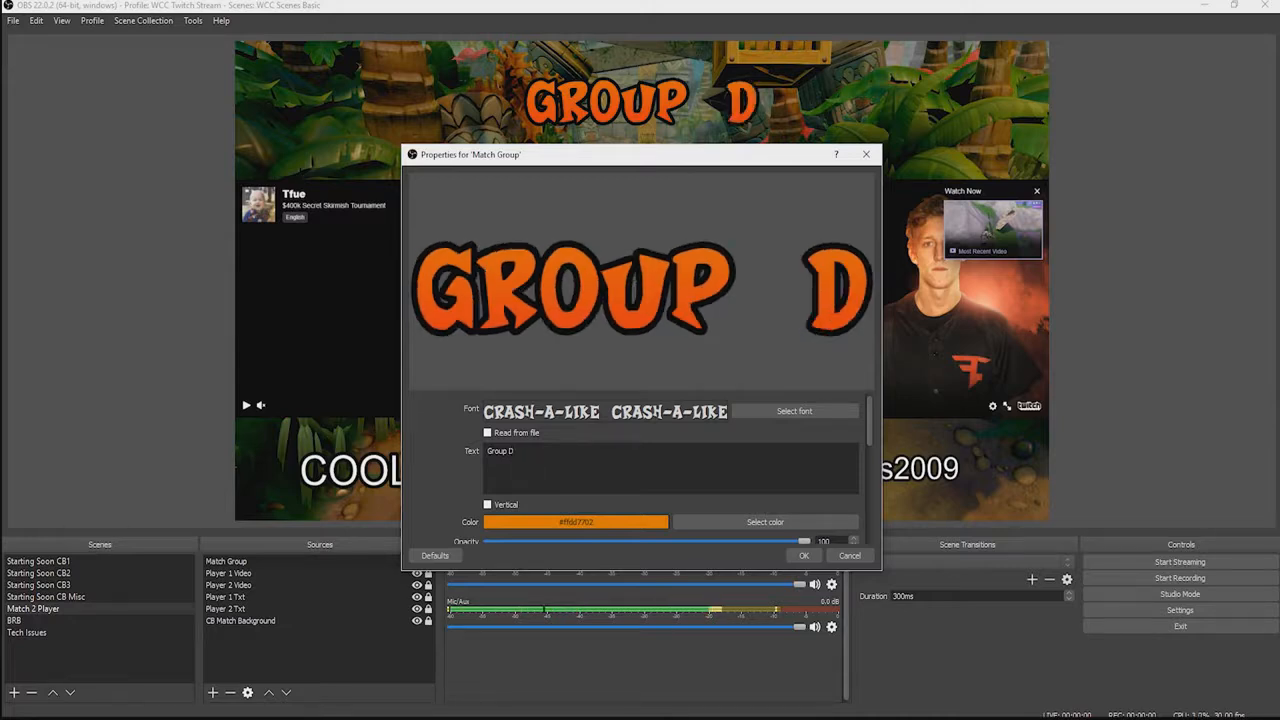
key(BackSpace)
text(F)
key(BackSpace)
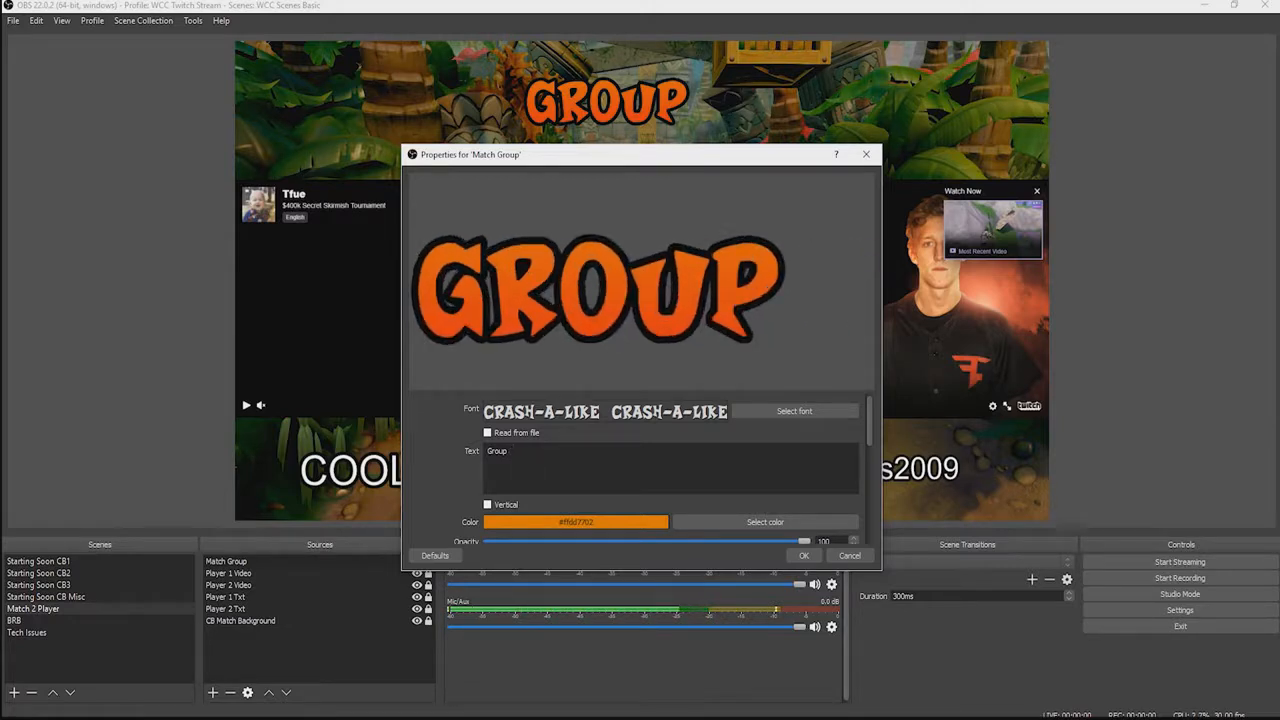
text(X)
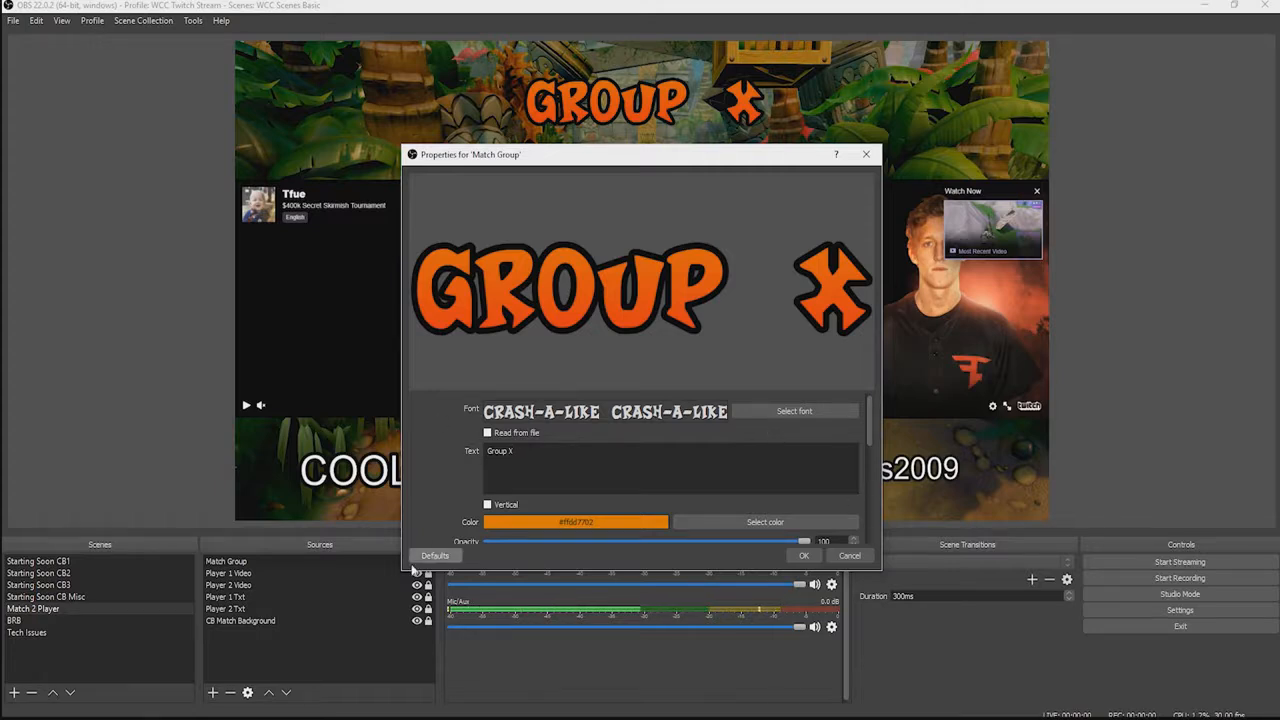
click(803, 555)
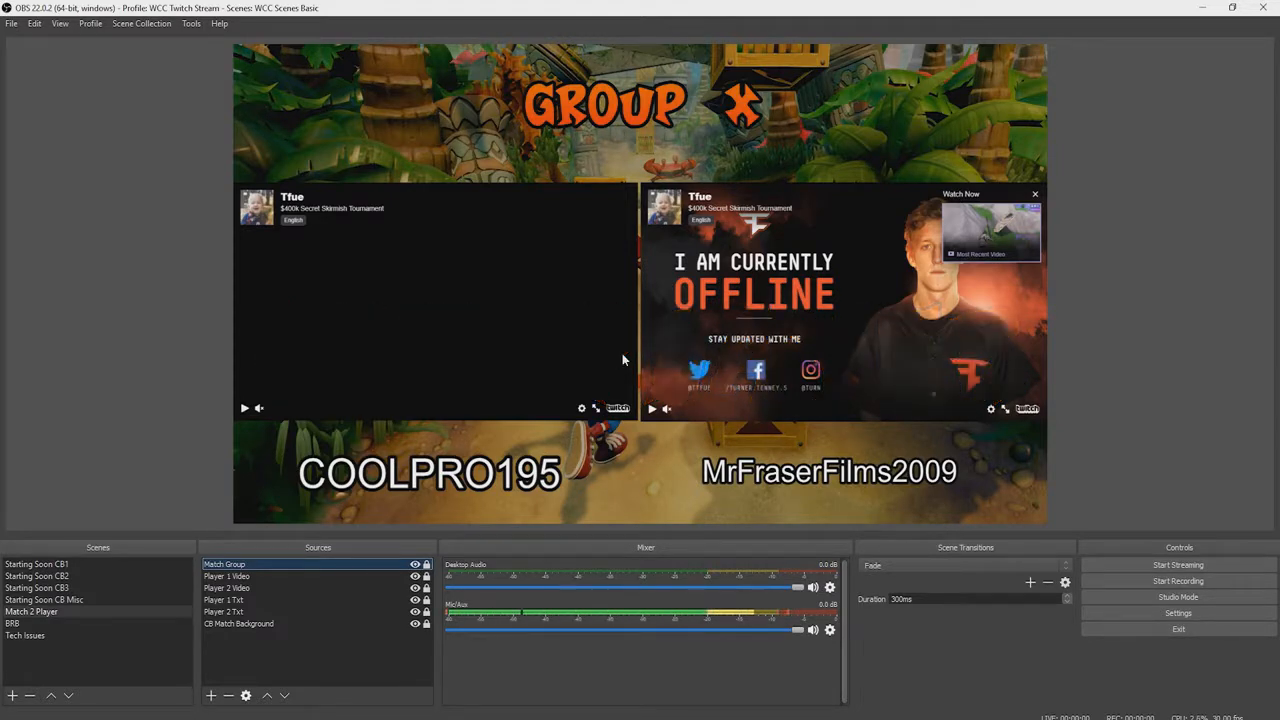
Switch to the WCC Scenes Advanced collection and look through its audio sources in the mixer
click(138, 24)
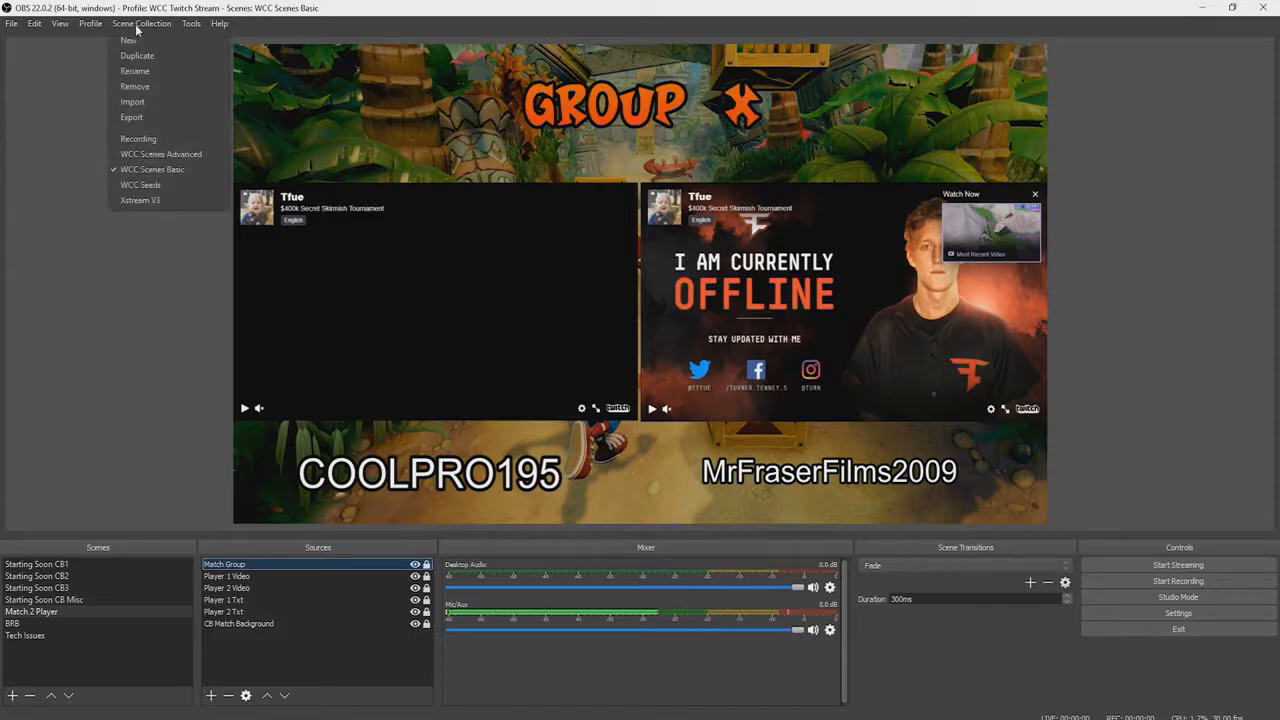
click(168, 156)
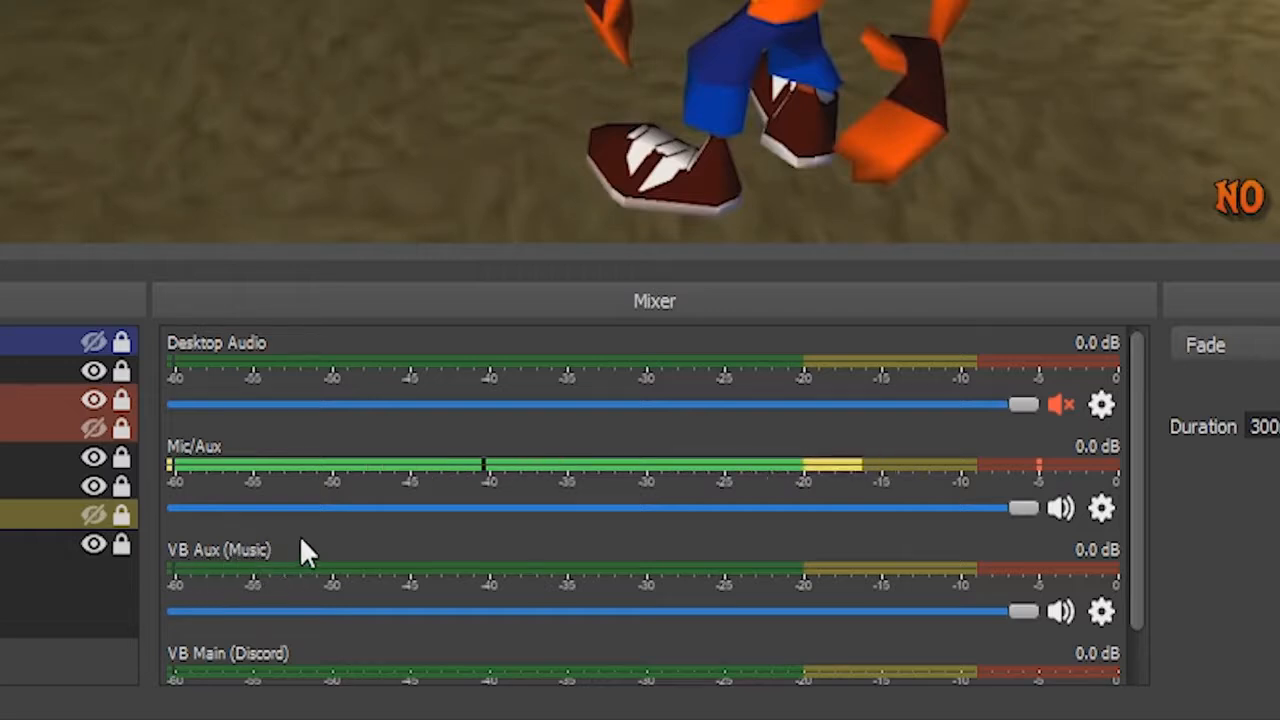
scroll(256, 565, down, 1)
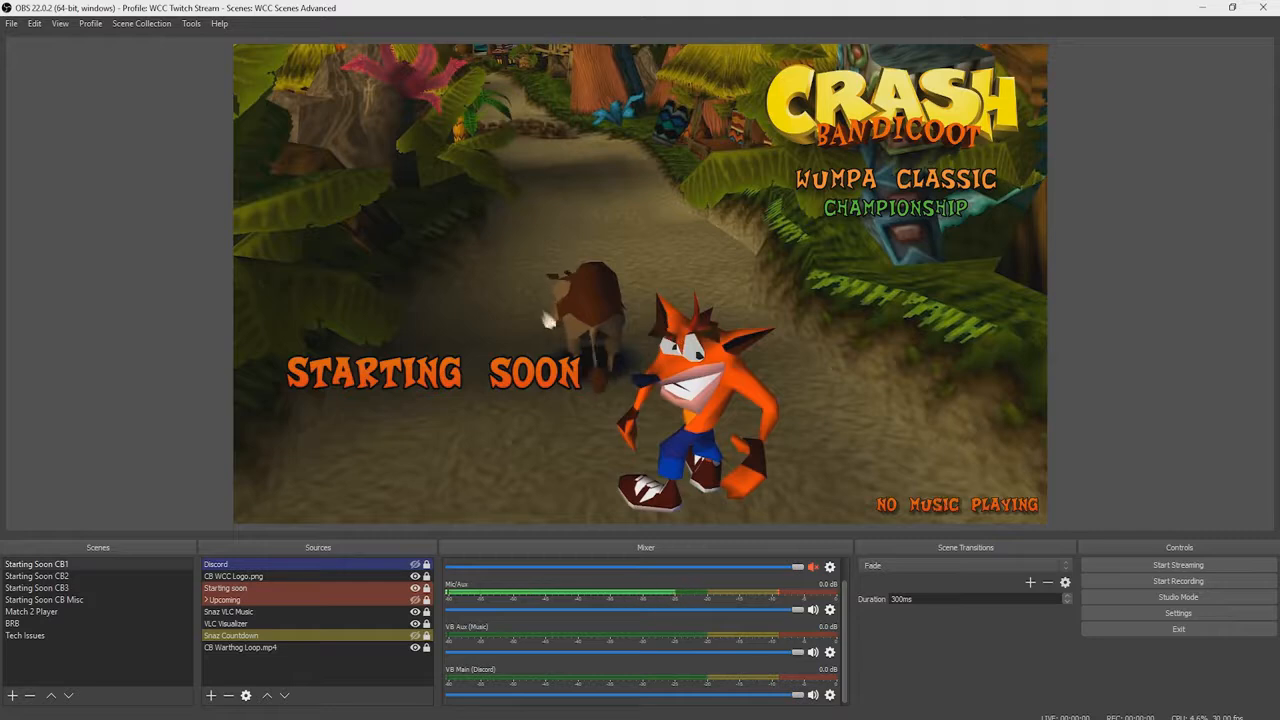
Find and launch the Snaz desktop app
key(super+s)
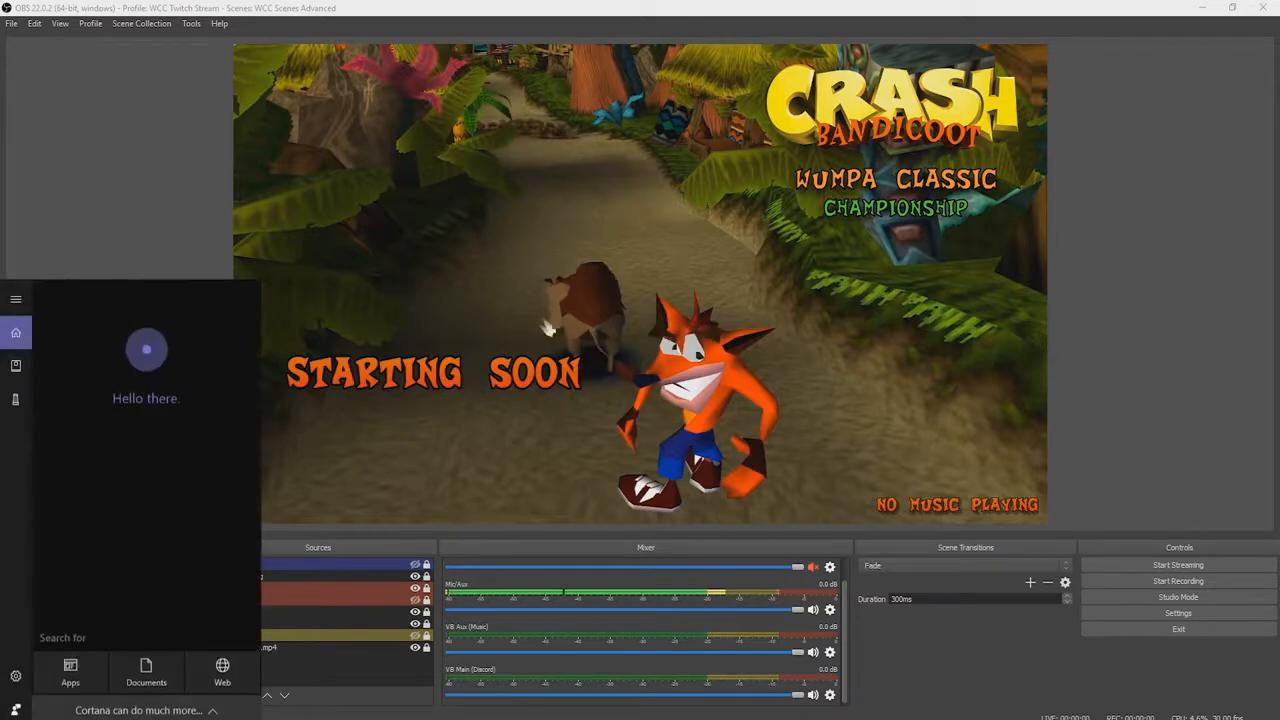
text(snaz)
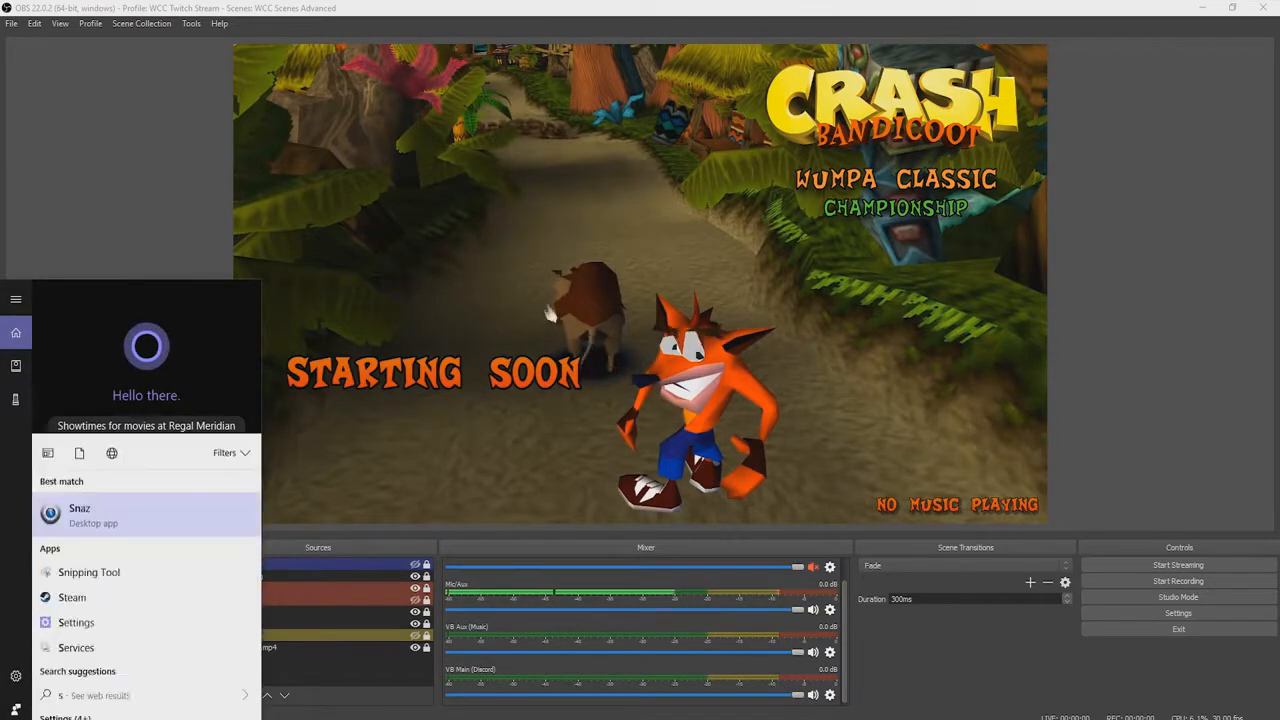
key(Return)
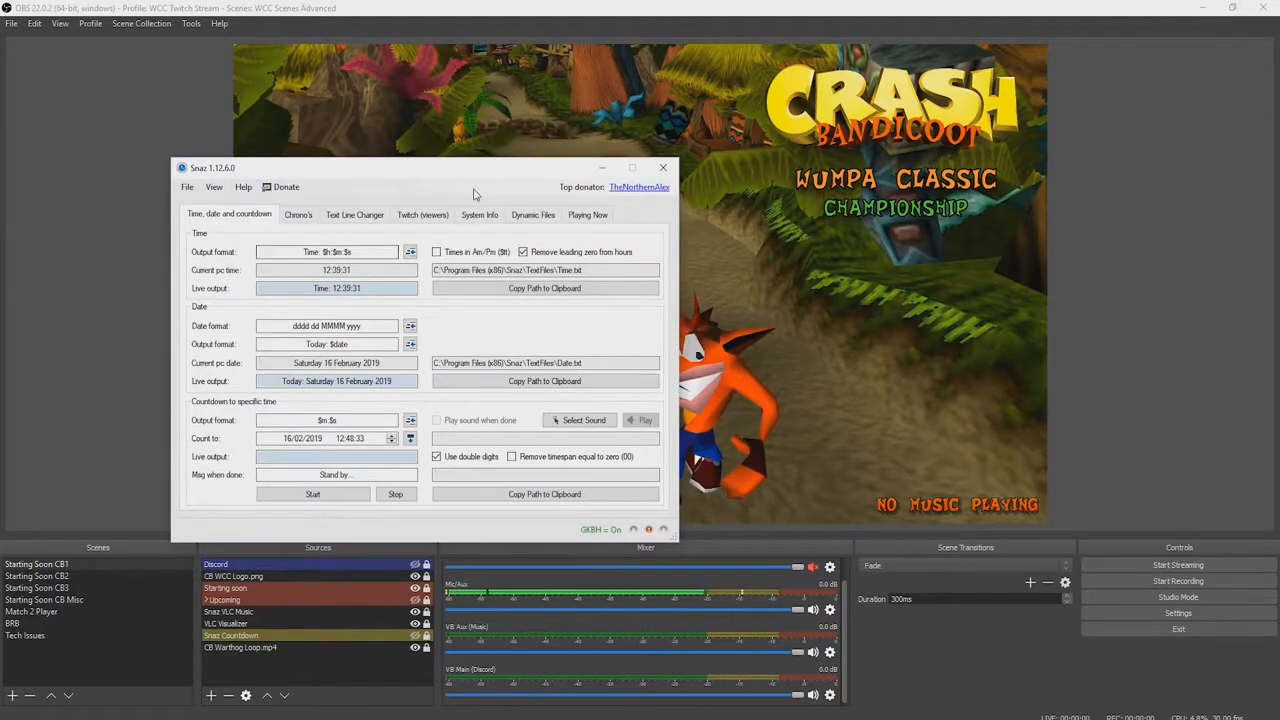
Launch VLC media player and move the Snaz window clear of it
key(super)
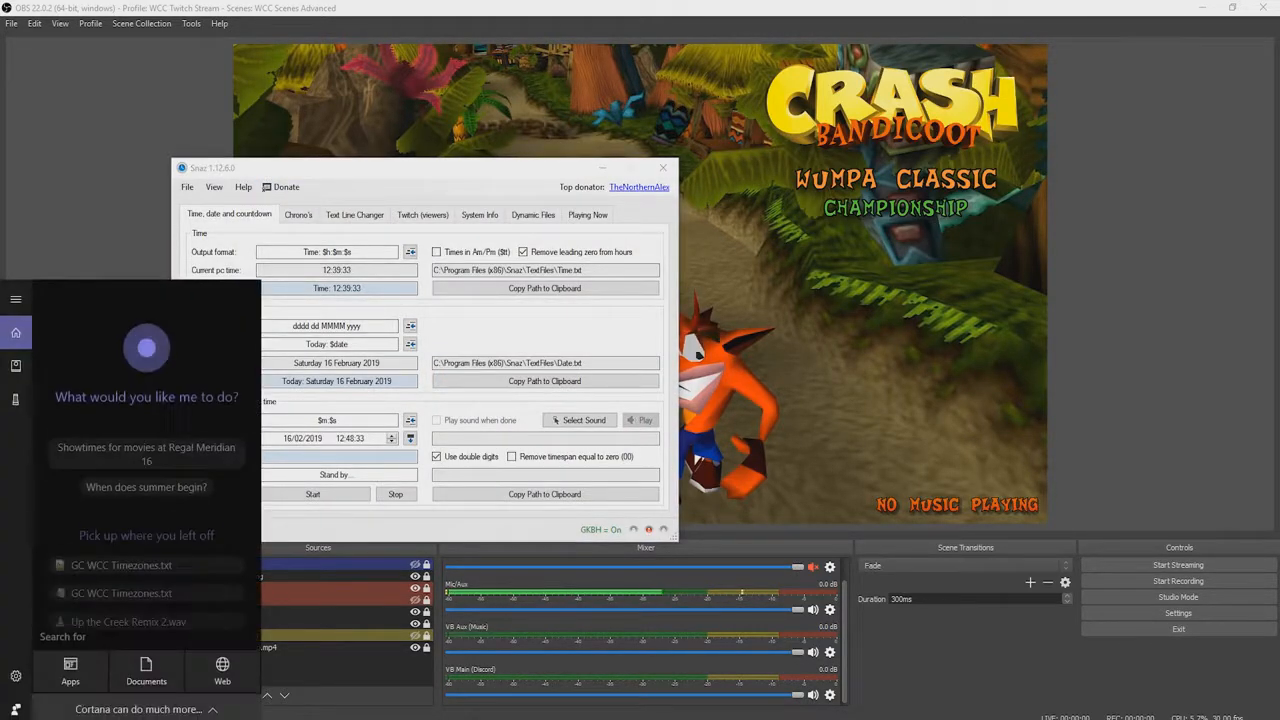
text(vlc)
key(Return)
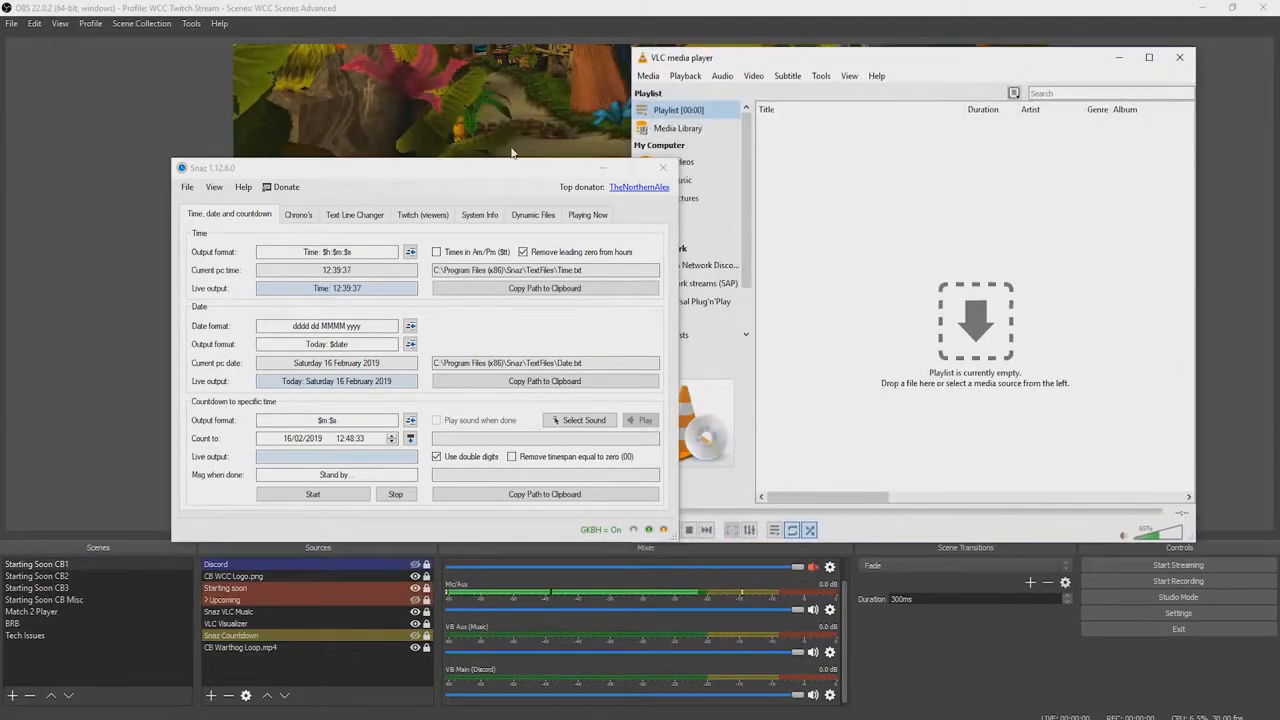
drag(424, 173, 362, 169)
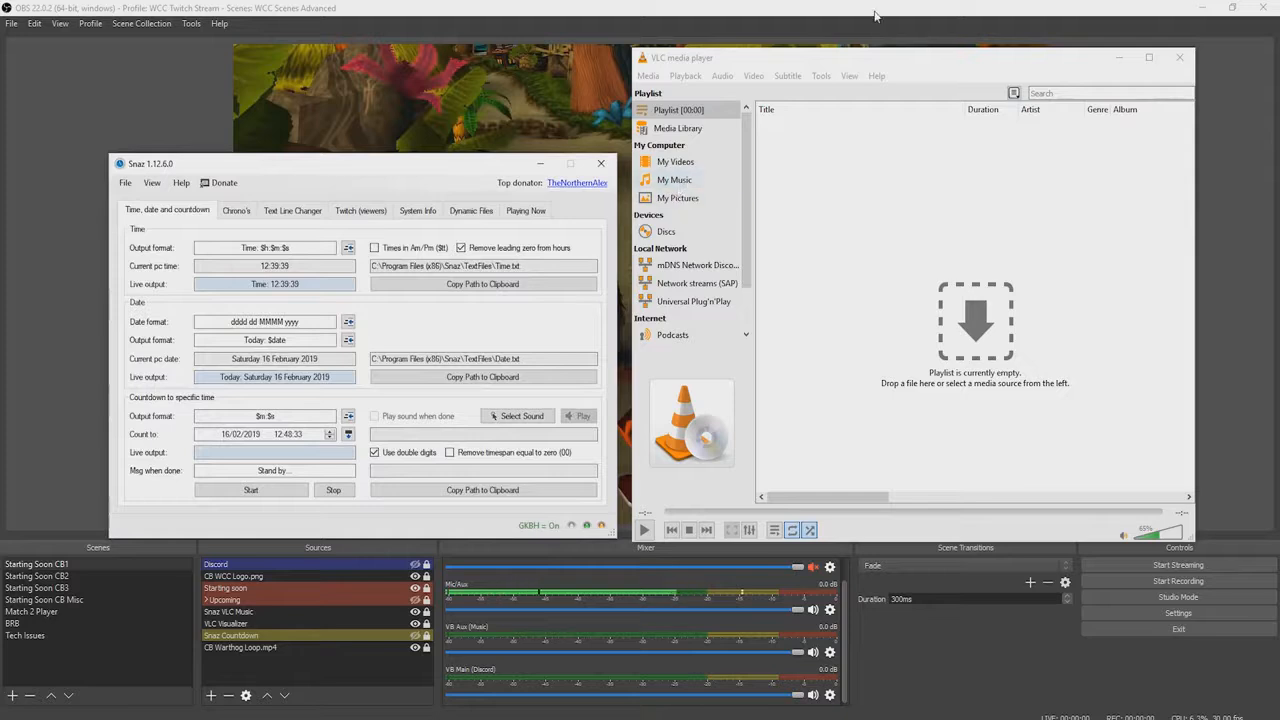
Load the Crash Bandicoot remix playlist into VLC media player and start playback
drag(830, 58, 0, 300)
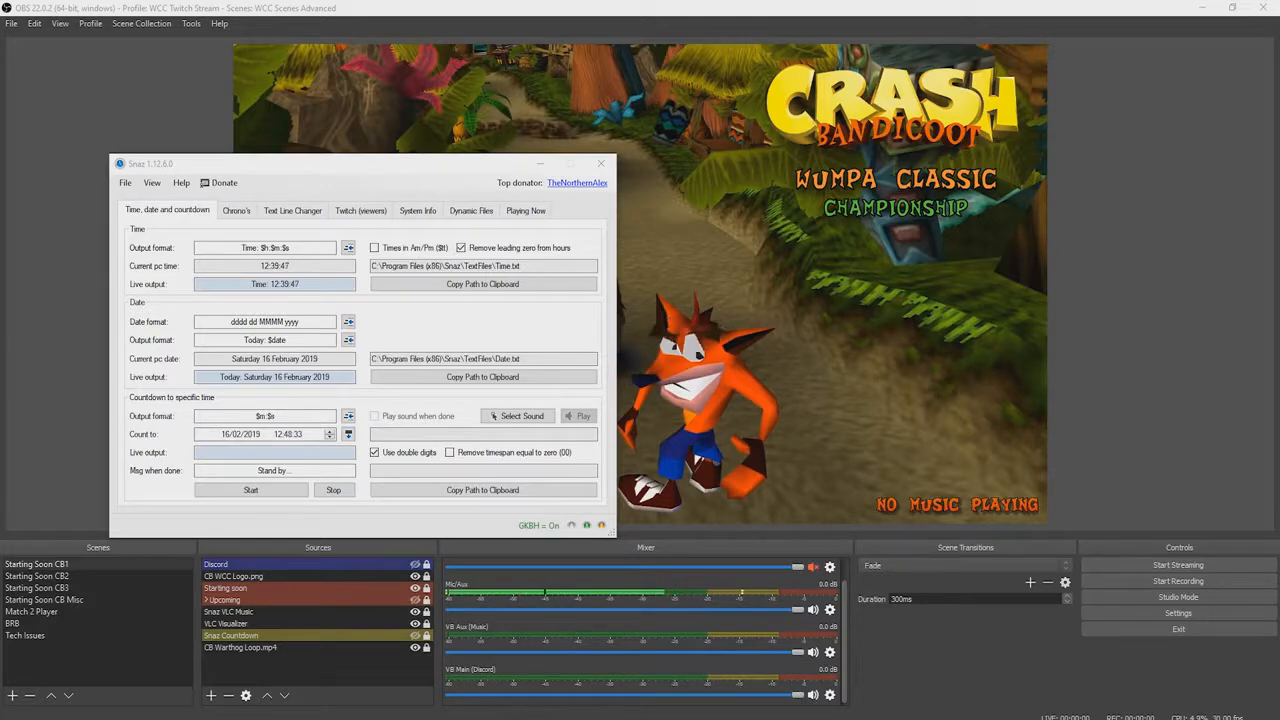
drag(0, 330, 881, 56)
double_click(862, 133)
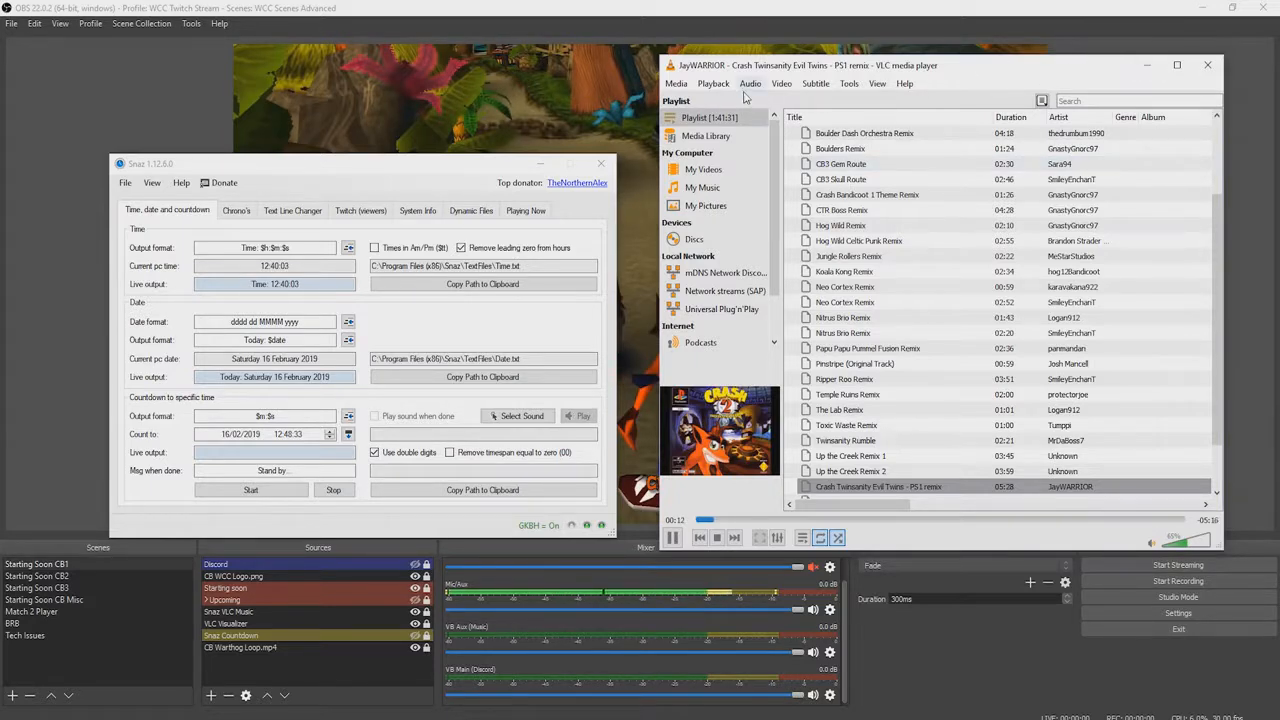
Turn on an audio visualization in VLC for the playing track and move the player window out of the way
click(781, 86)
mouse_move(751, 87)
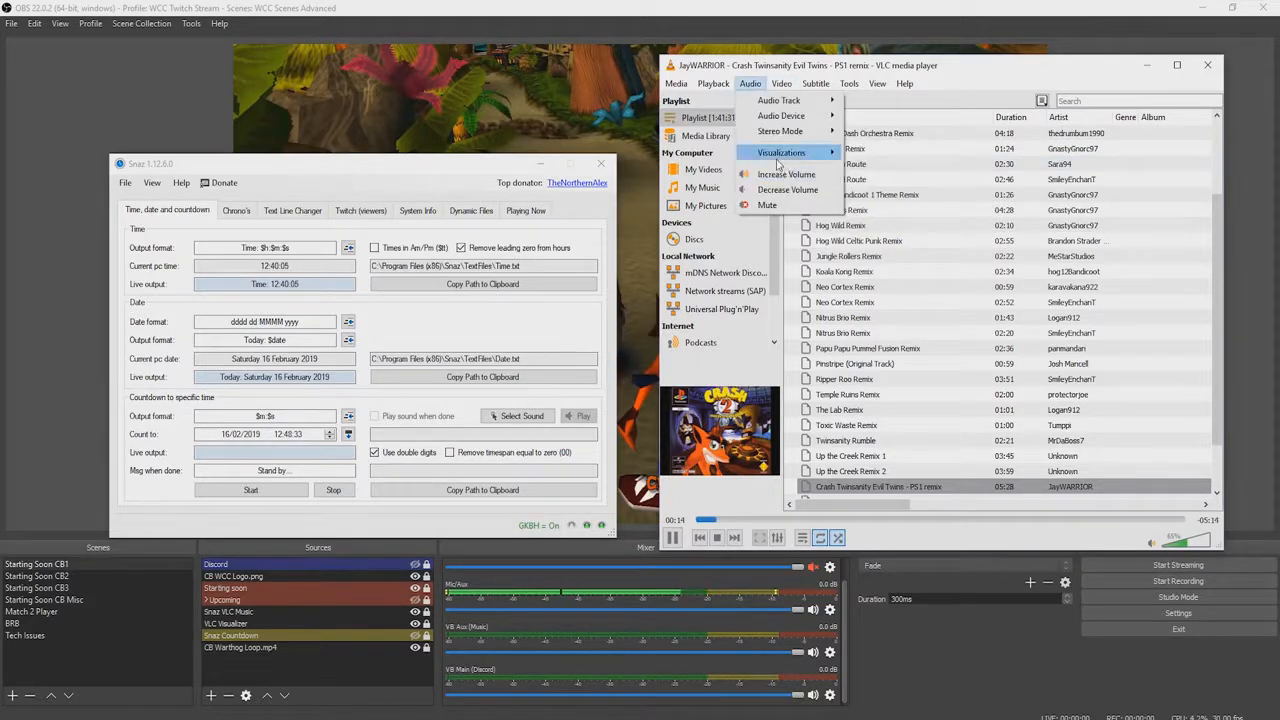
mouse_move(805, 153)
click(885, 266)
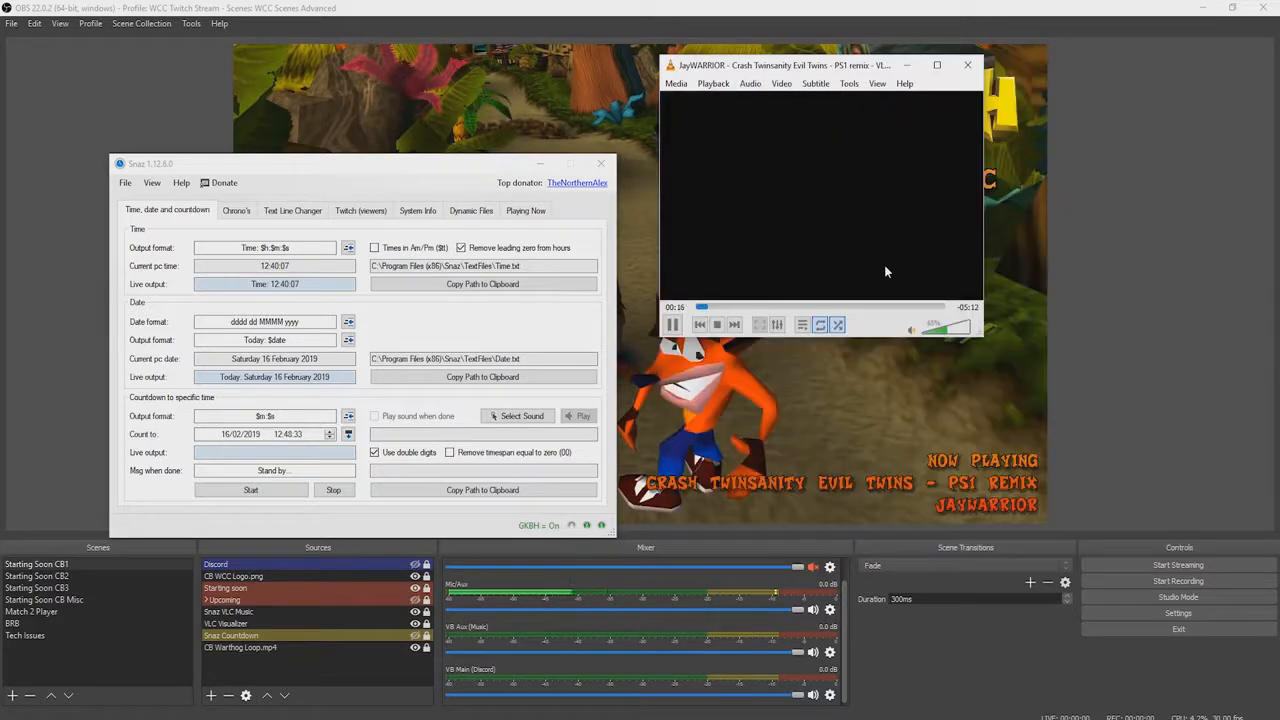
click(906, 65)
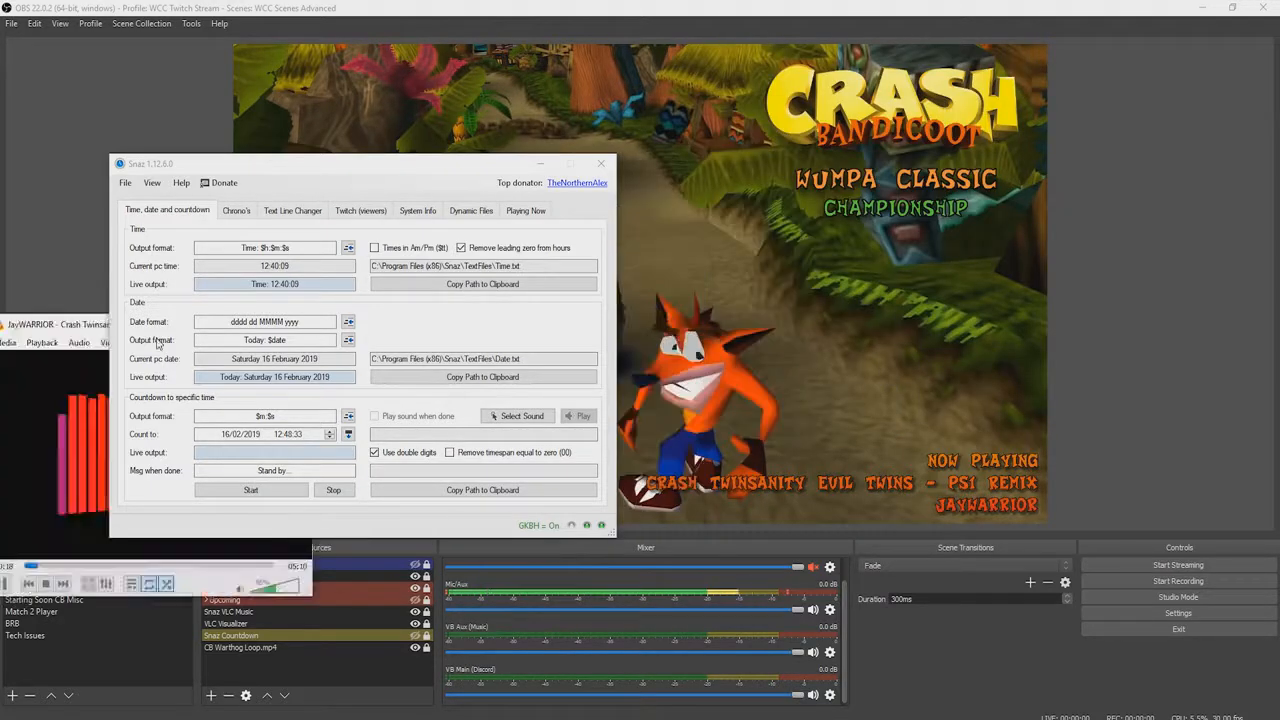
Review the Playing Now track output format and player setting in Snaz, and minimize its window
click(519, 211)
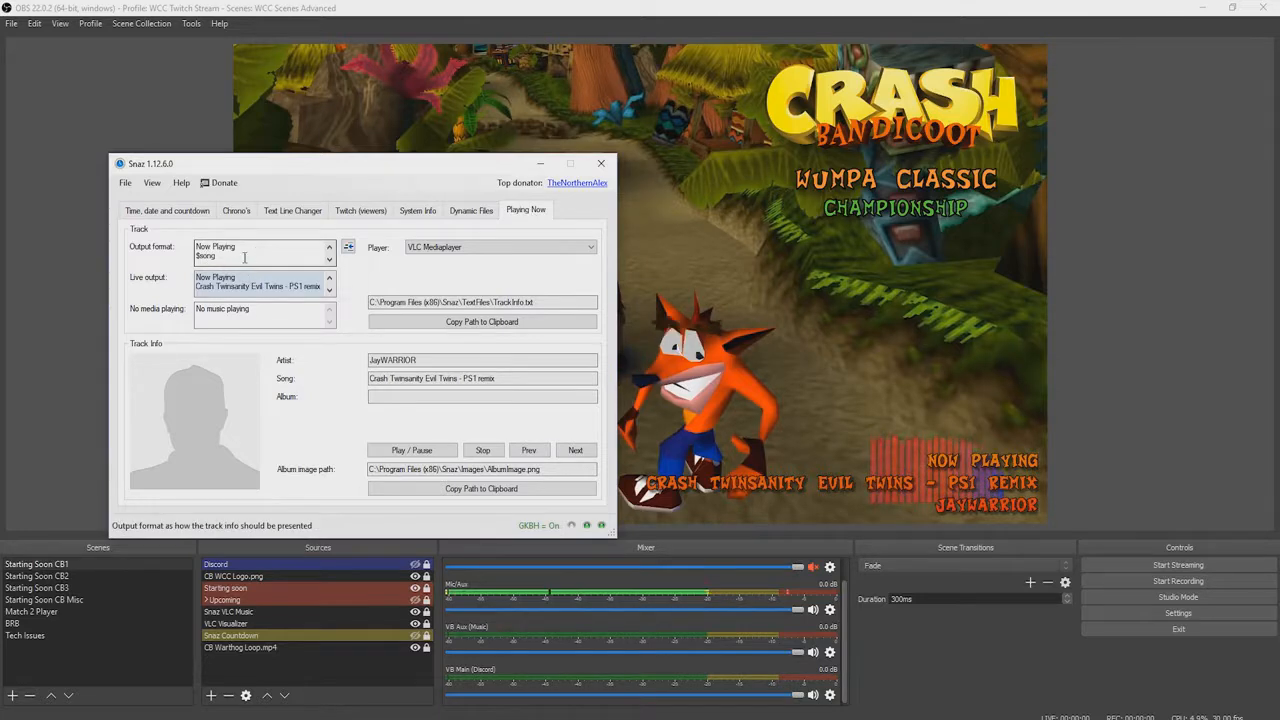
mouse_move(253, 256)
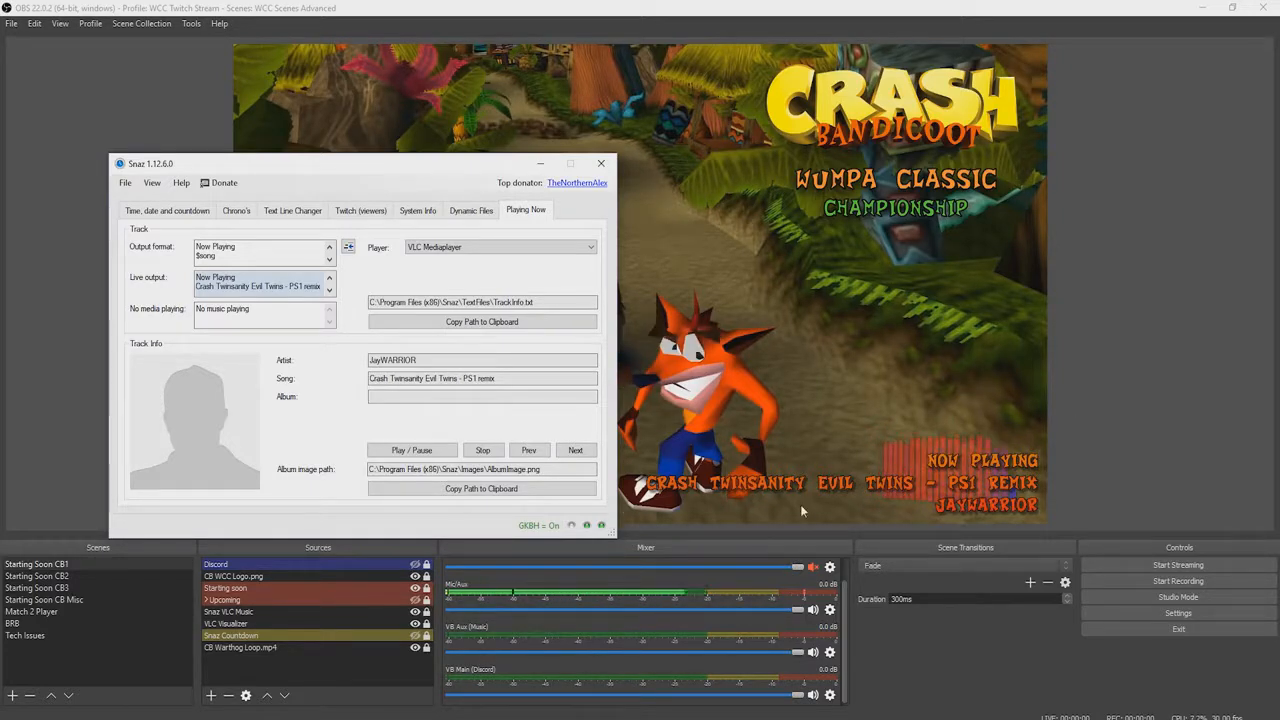
click(531, 161)
Look through the Starting Soon CB2, CB3 and CB Misc, BRB and Tech Issues scenes in OBS, ending on Match 2 Player
click(45, 576)
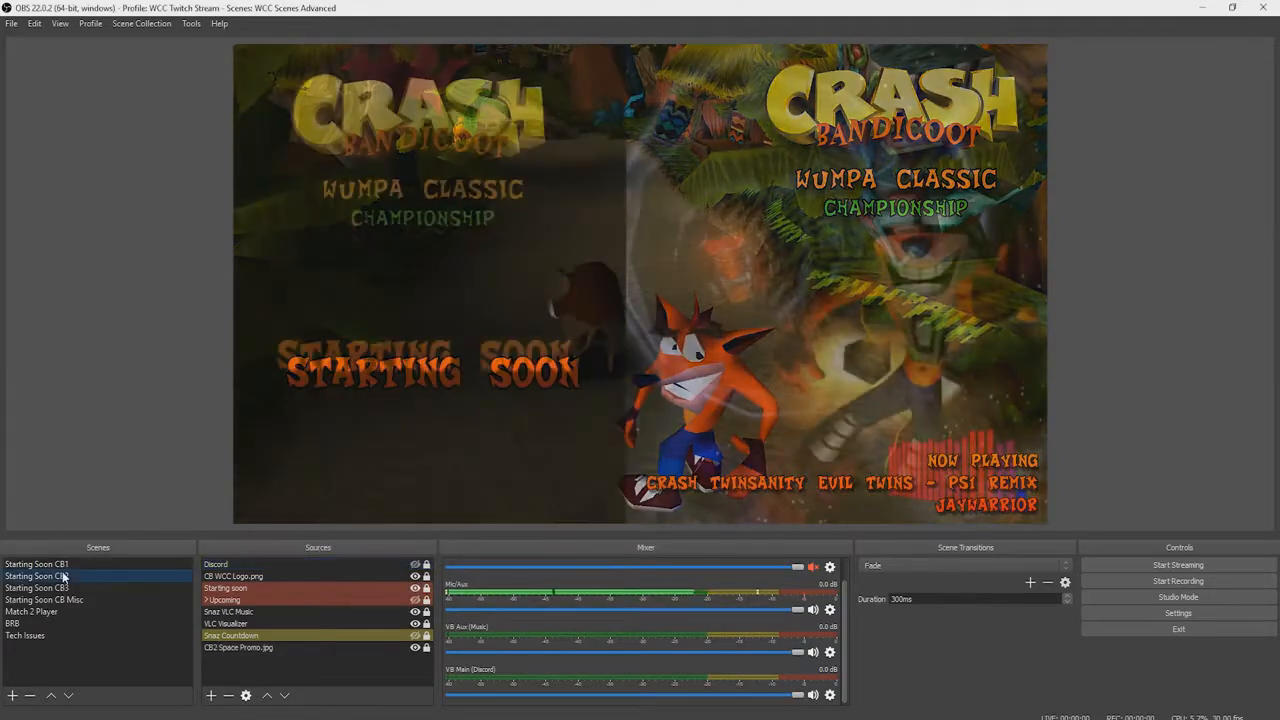
click(55, 588)
click(56, 599)
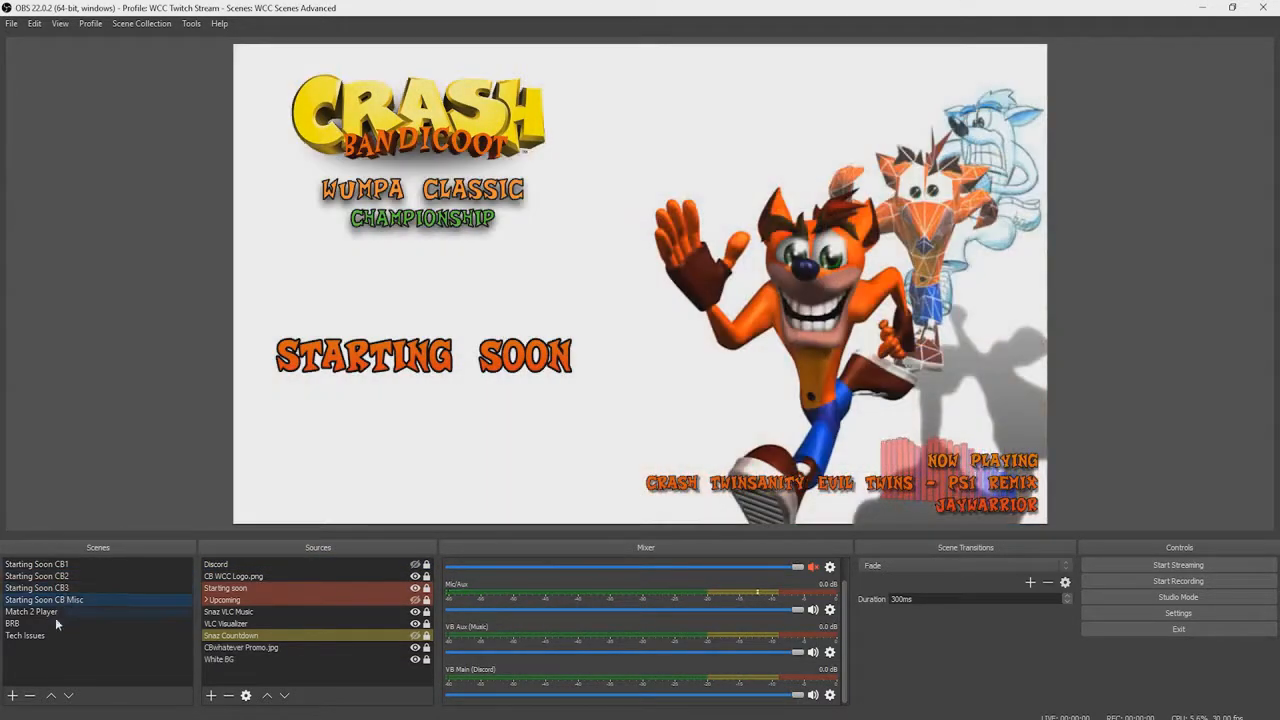
click(48, 623)
click(37, 636)
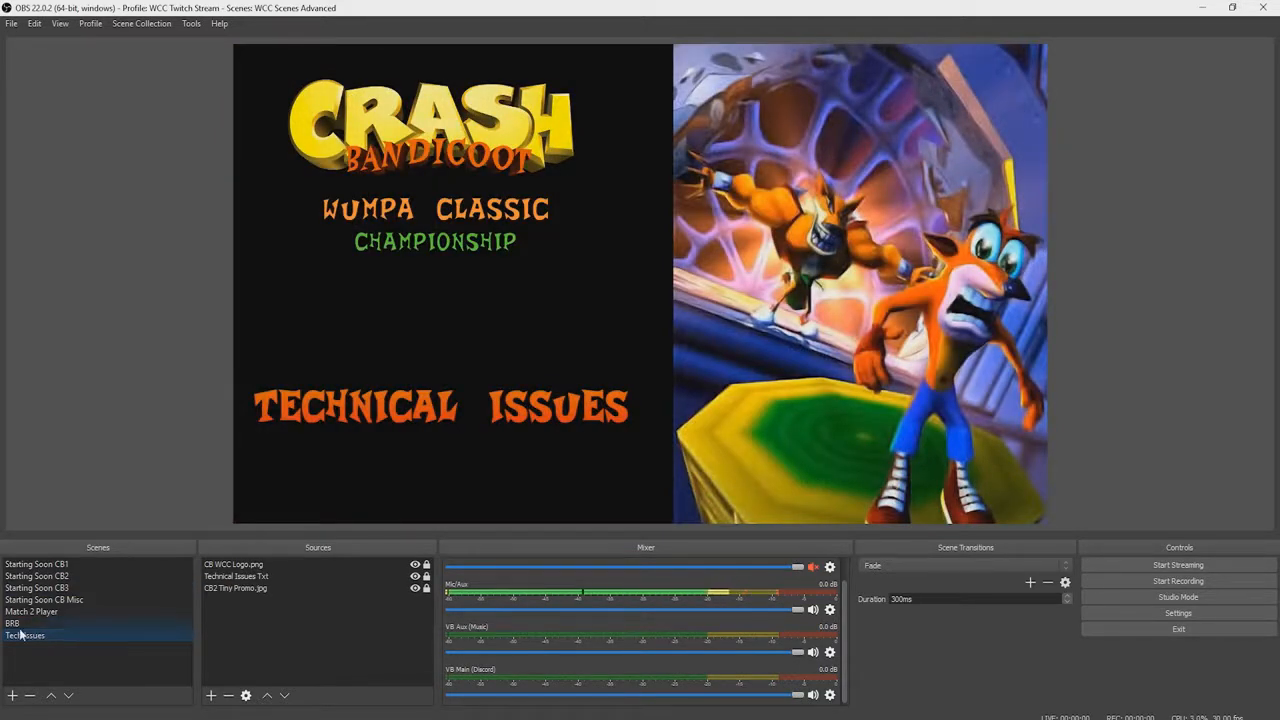
click(18, 624)
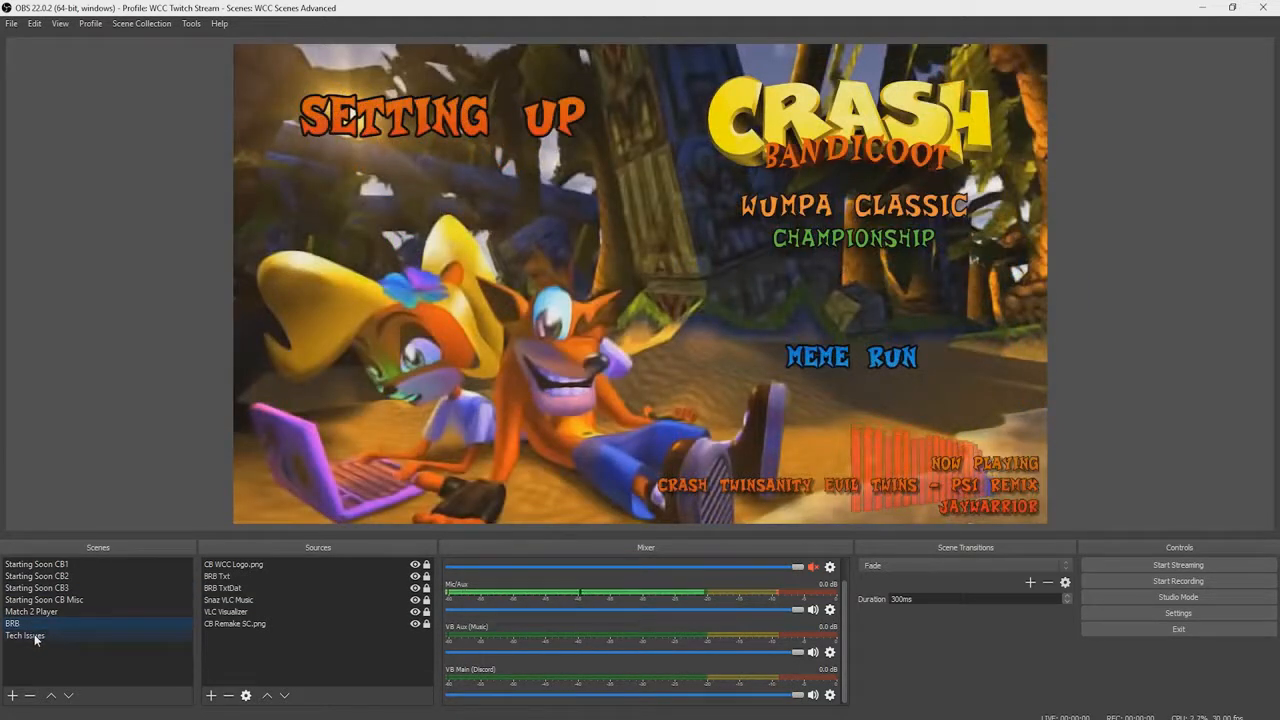
click(35, 636)
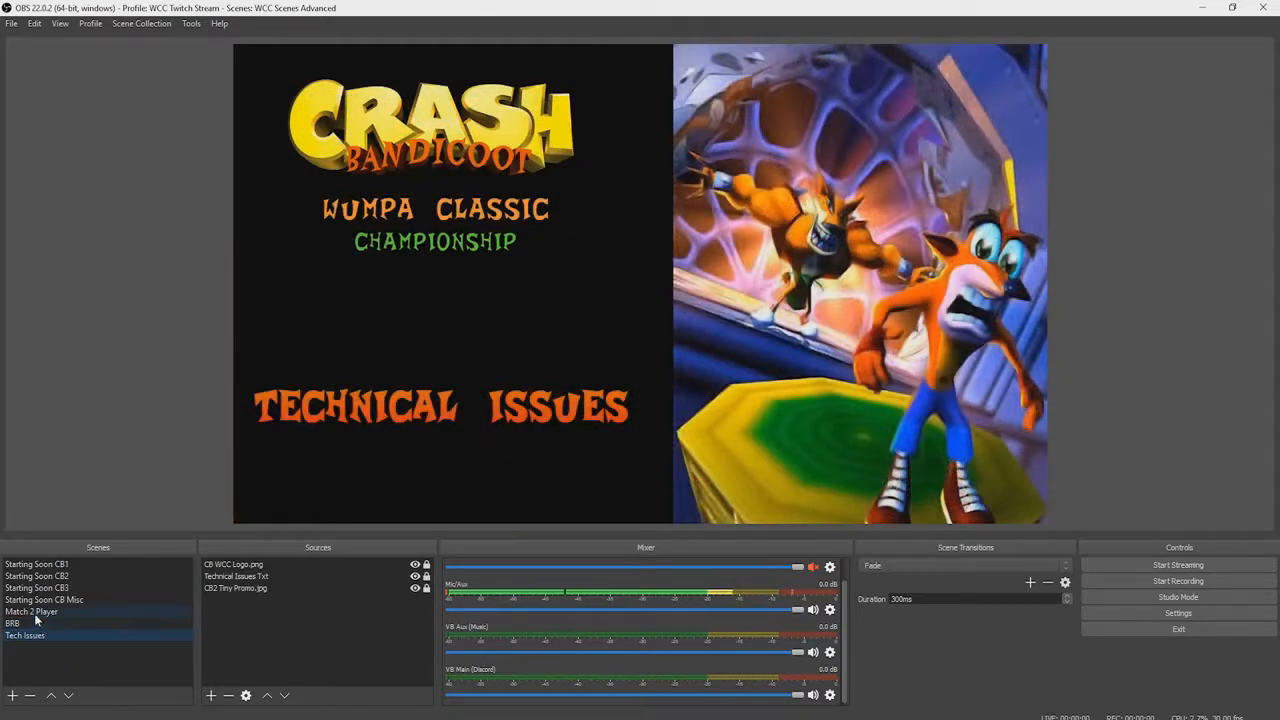
click(35, 613)
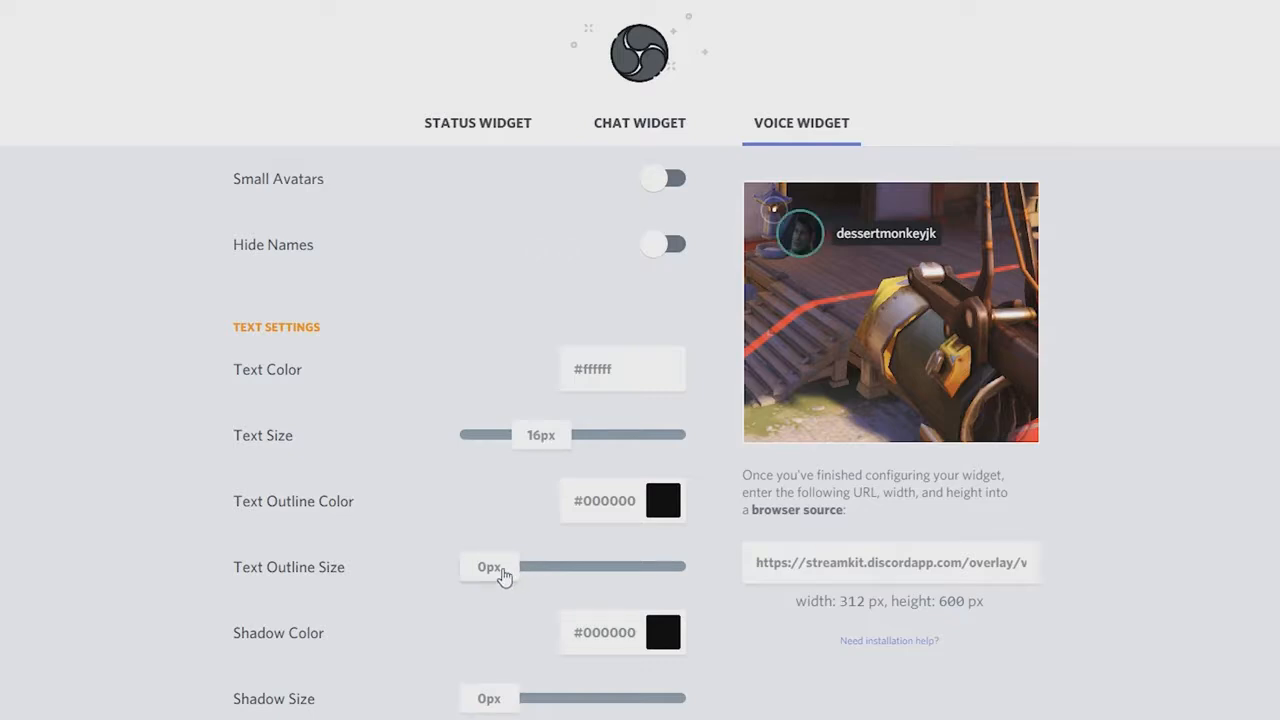
In the Discord StreamKit voice widget, keep text outline size and text shadow size at 0px and lower the background opacity
mouse_move(500, 571)
mouse_down()
mouse_move(534, 571)
mouse_move(493, 557)
mouse_up()
scroll(451, 449, down, 3)
drag(500, 449, 470, 443)
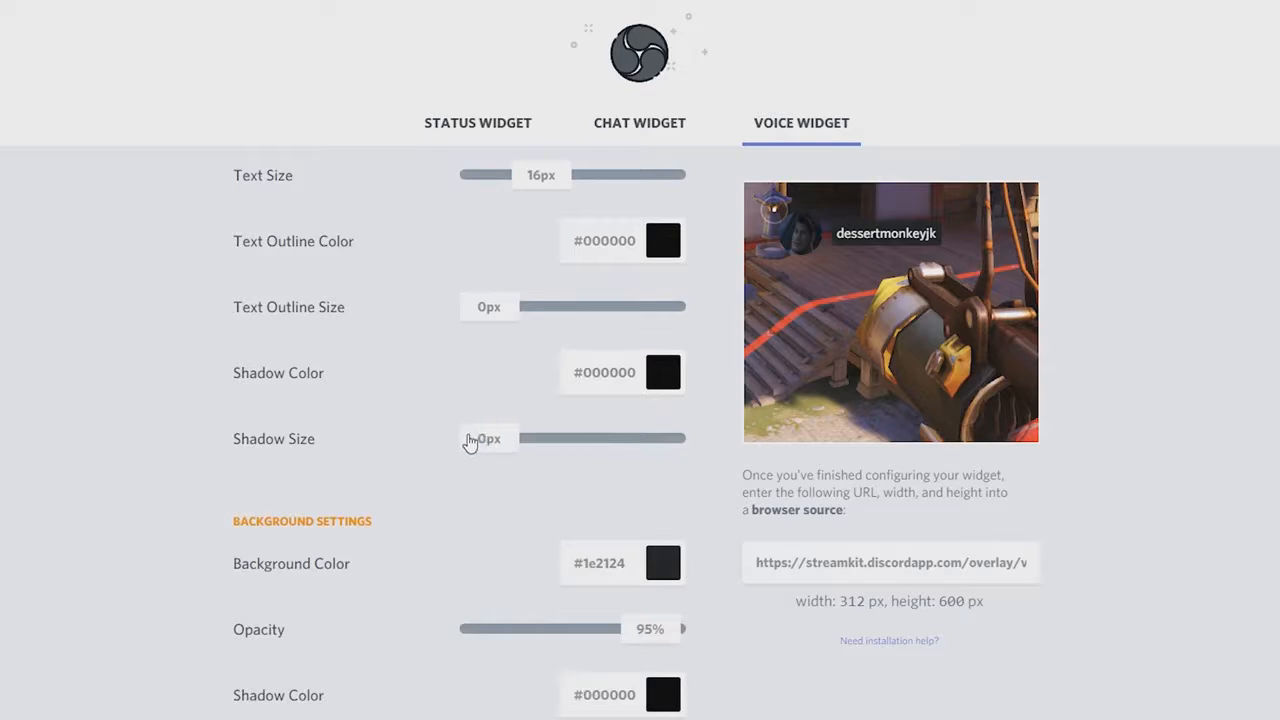
drag(636, 620, 516, 633)
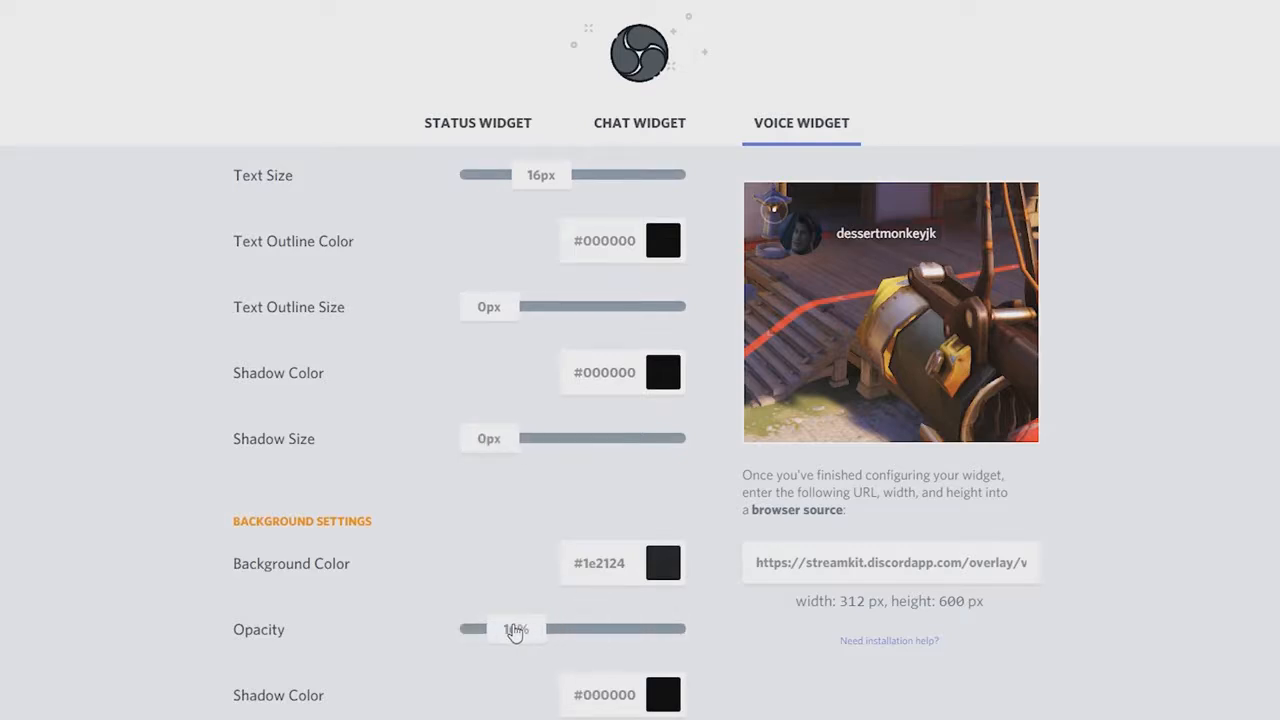
Select the voice widget's URL, and check the Discord browser source's properties in OBS before closing them
click(838, 570)
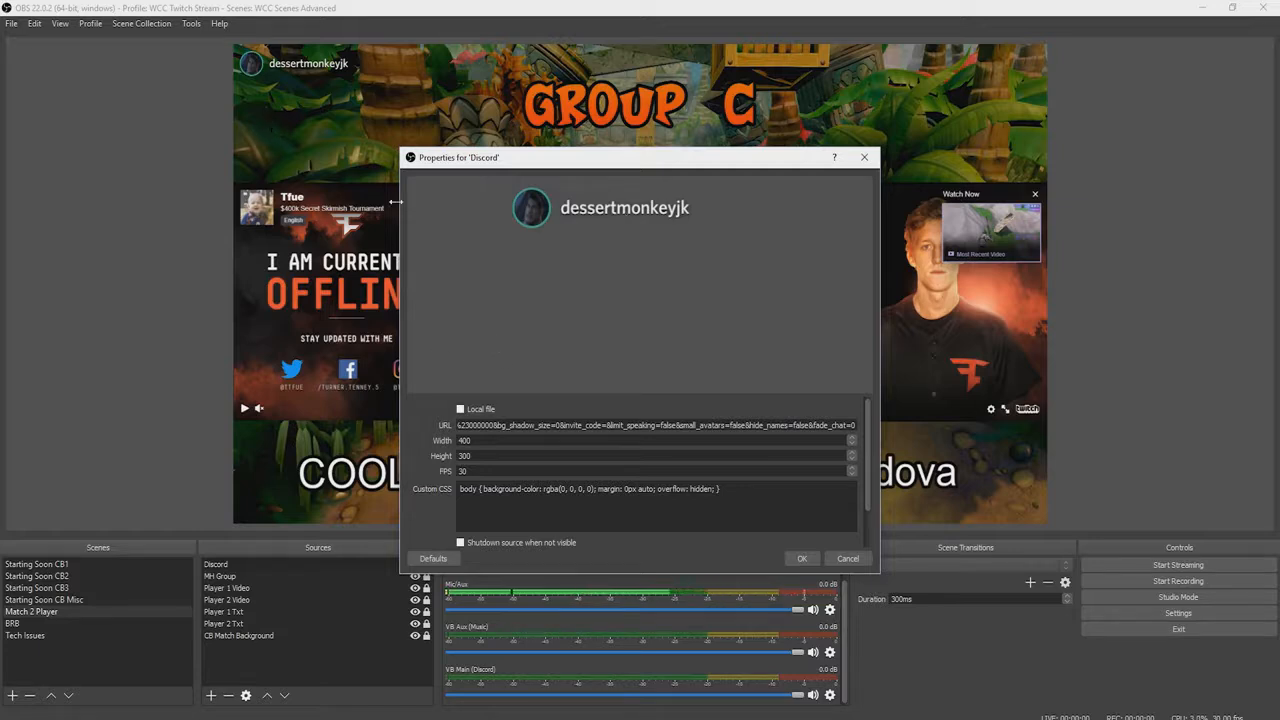
click(866, 157)
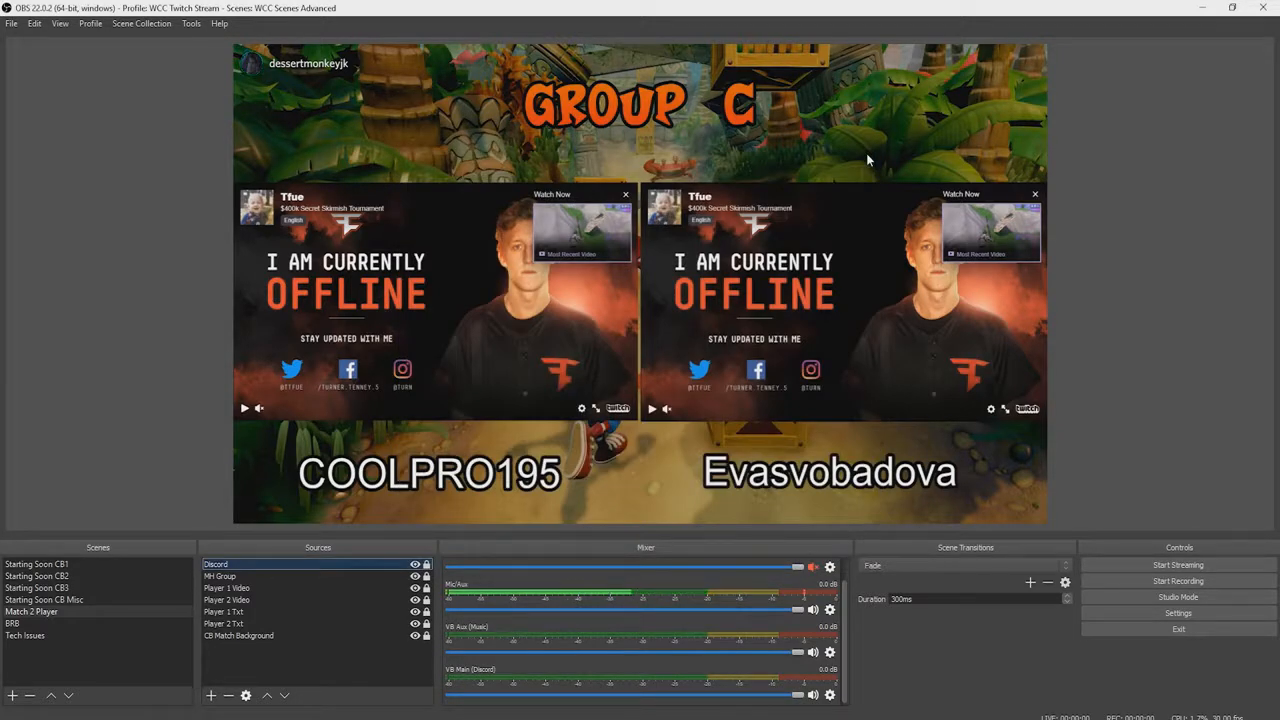